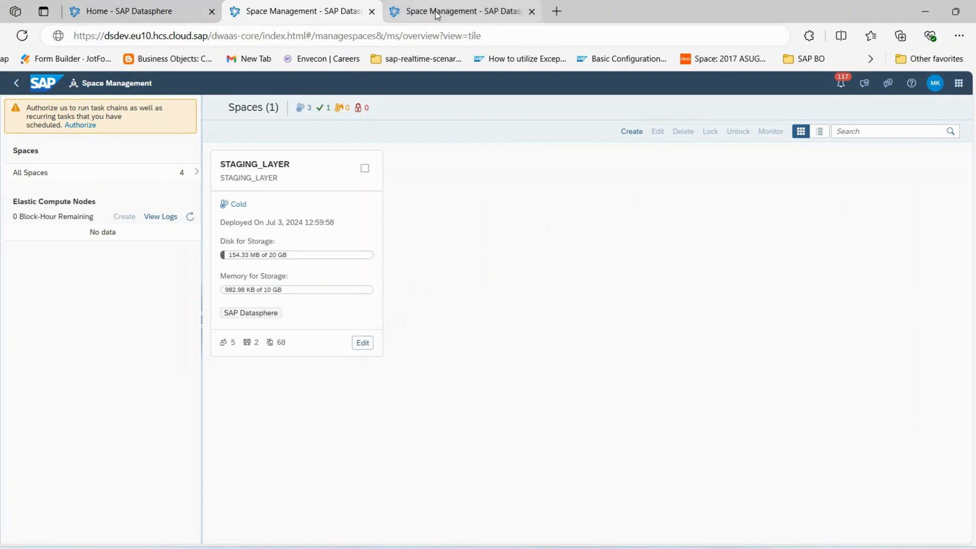
- Compare the STAGING_LAYER space in the development tenant (dsdev) with the one in the QA tenant (dsqas)
left_click(458, 11)
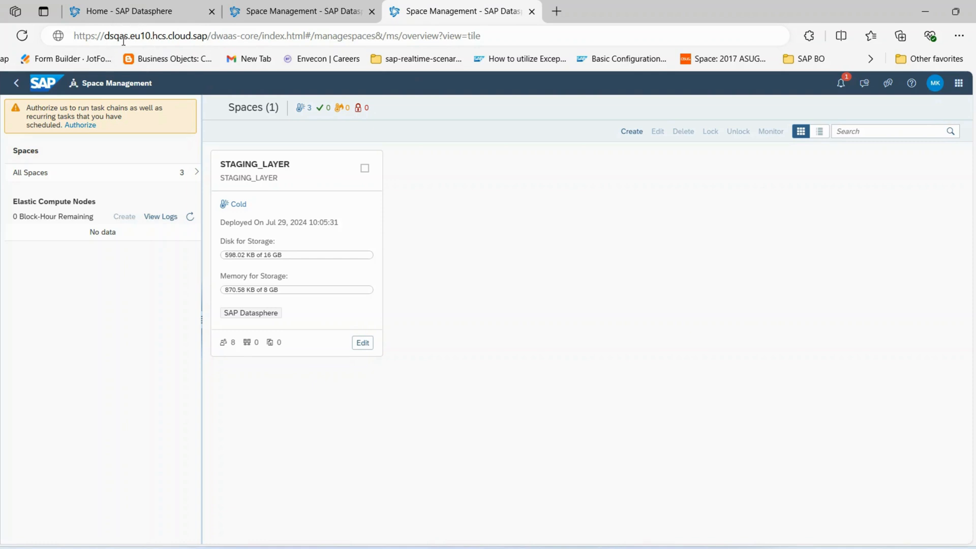
left_click(277, 12)
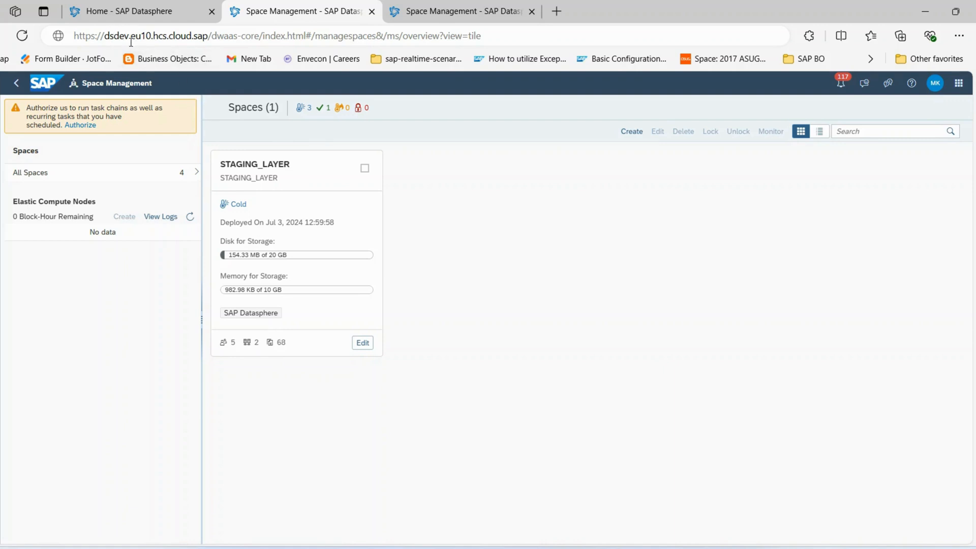
left_click(407, 14)
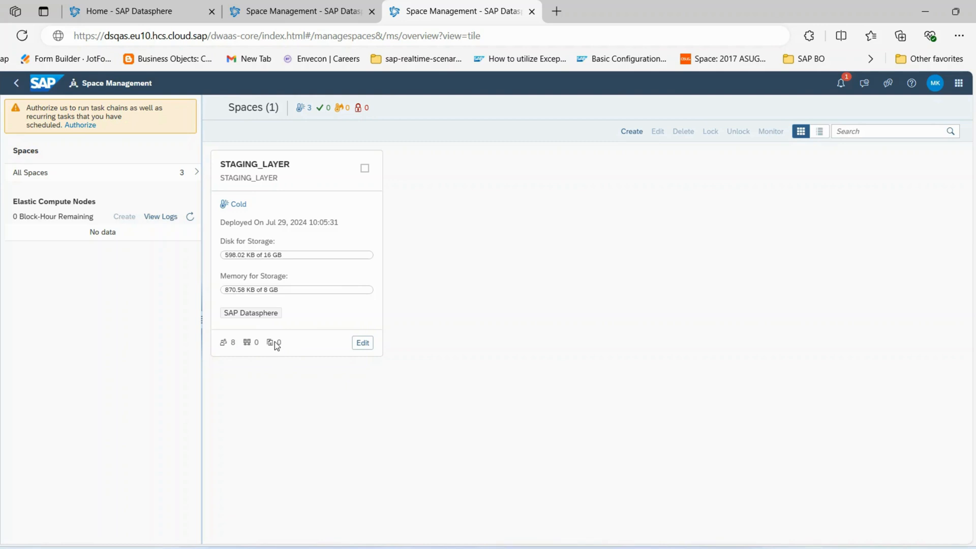
- Start a new transport export in the My Content folder of the development tenant
left_click(131, 10)
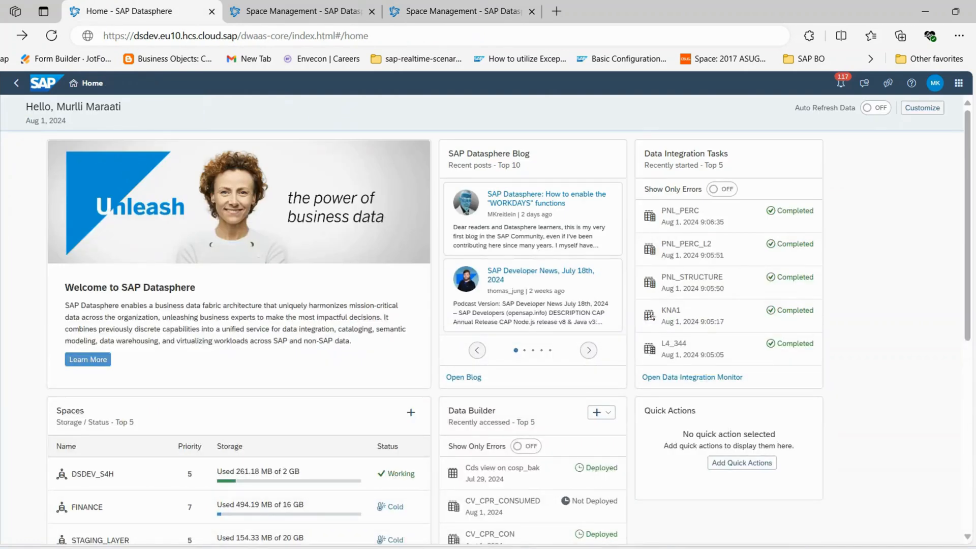
left_click(2, 91)
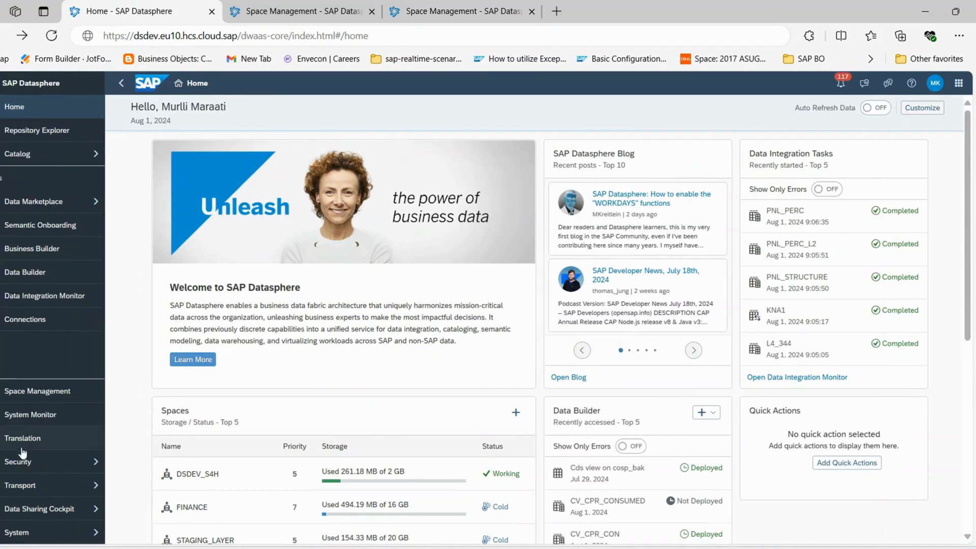
left_click(50, 487)
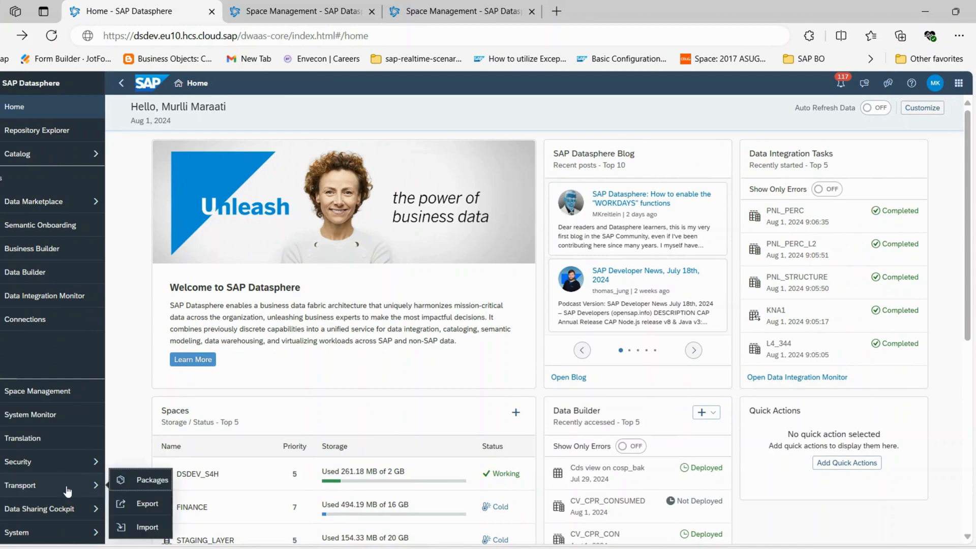
left_click(147, 505)
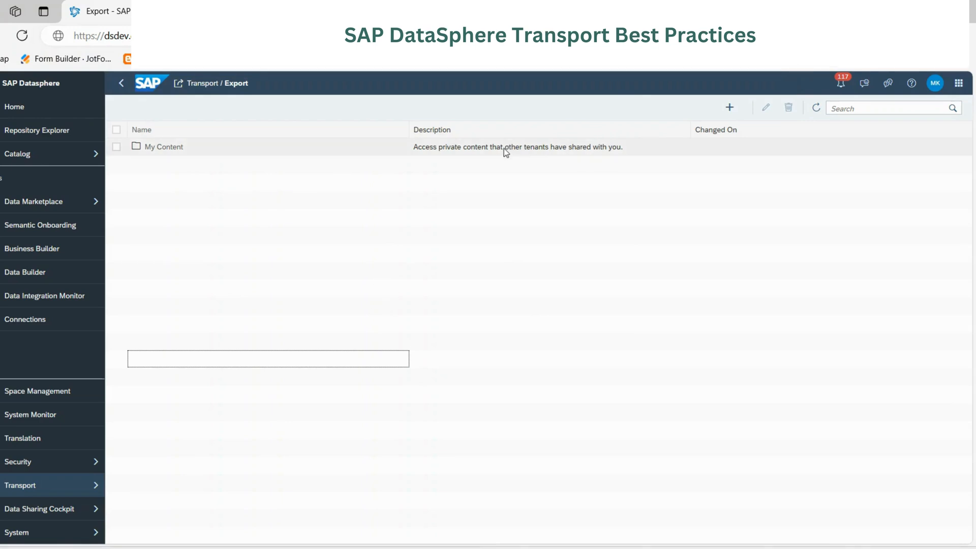
left_click(171, 152)
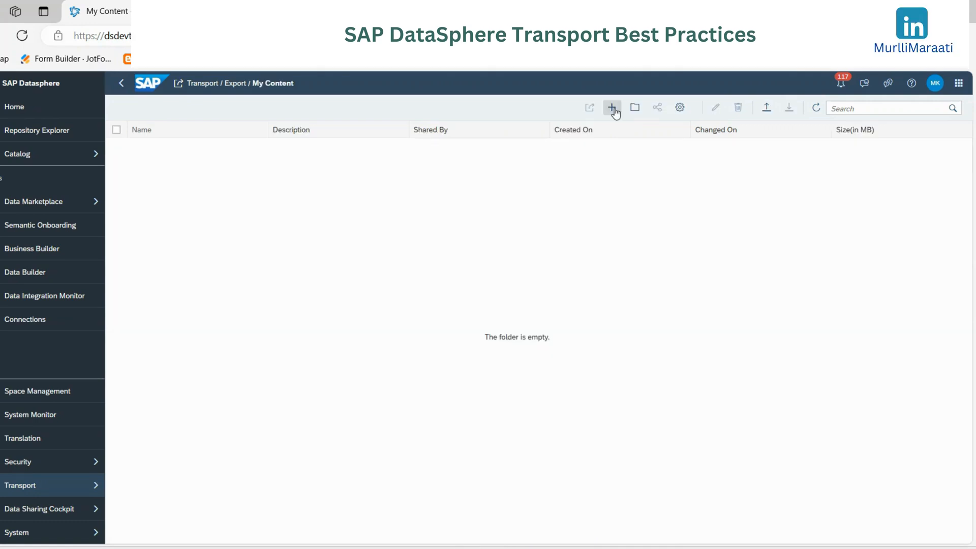
left_click(613, 108)
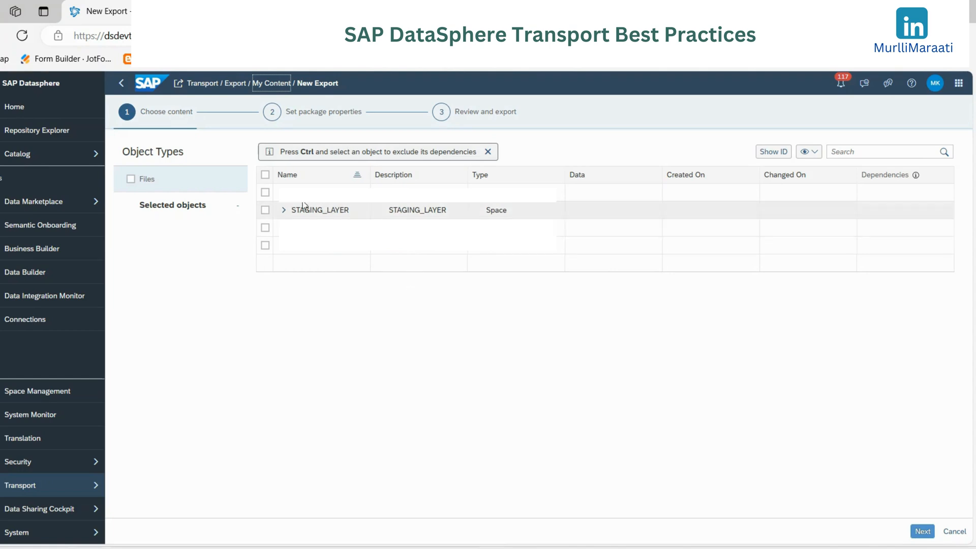
- Expand the STAGING_LAYER space and look through the tables, views, replication flows and connections available for export
left_click(284, 210)
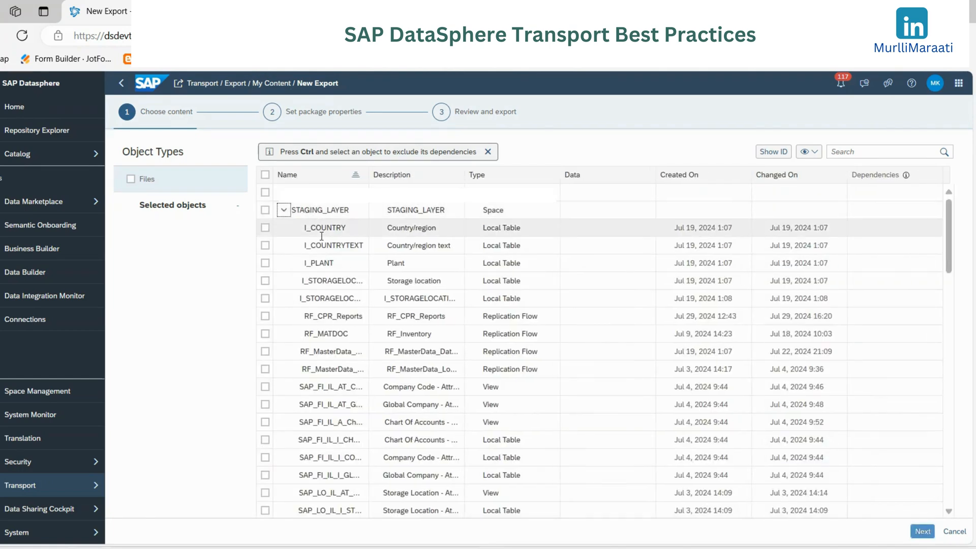
scroll(353, 319, "down", 2)
scroll(353, 318, "down", 12)
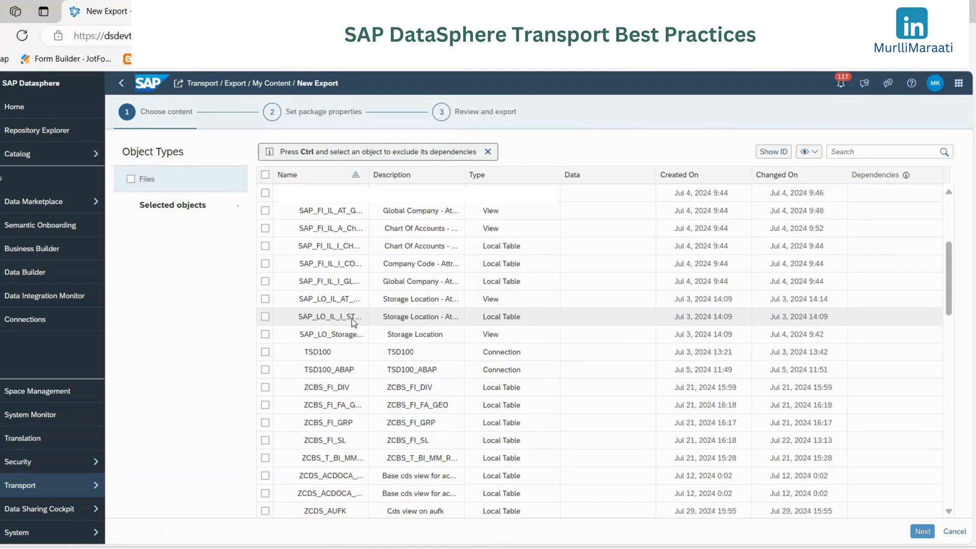
scroll(353, 319, "down", 10)
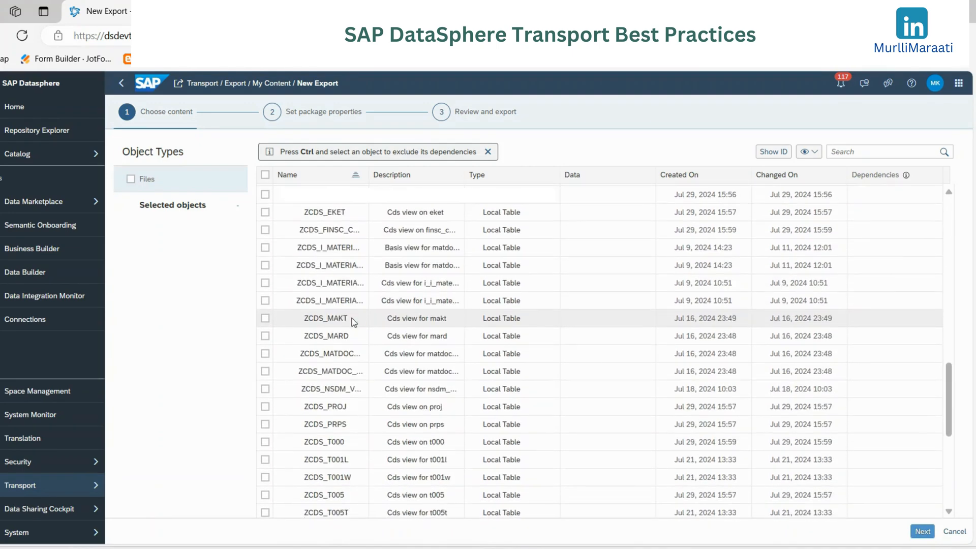
scroll(353, 319, "up", 15)
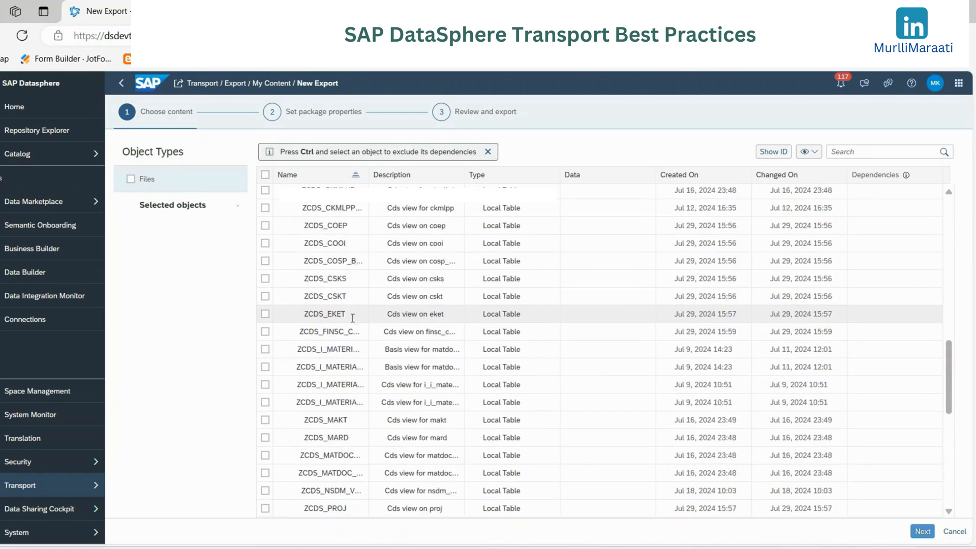
scroll(353, 319, "up", 5)
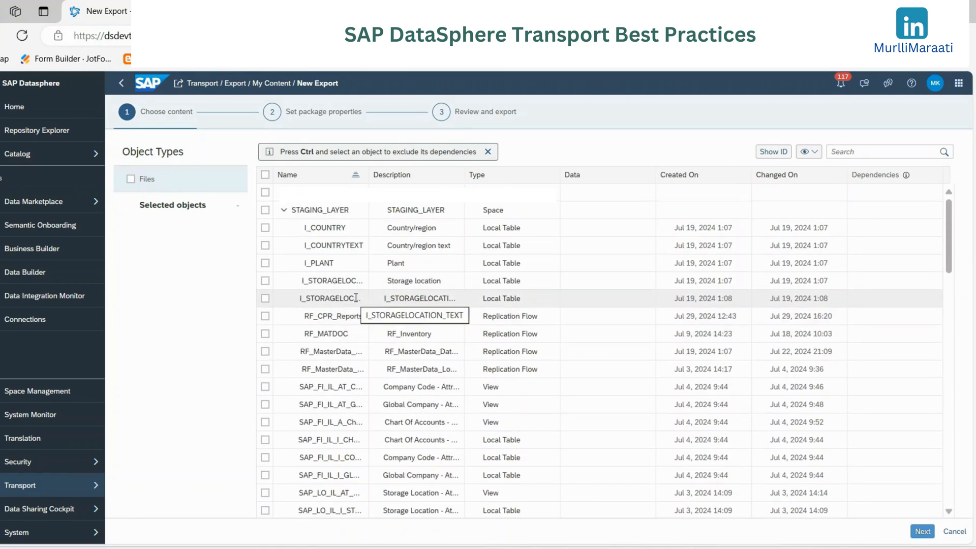
left_click(265, 210)
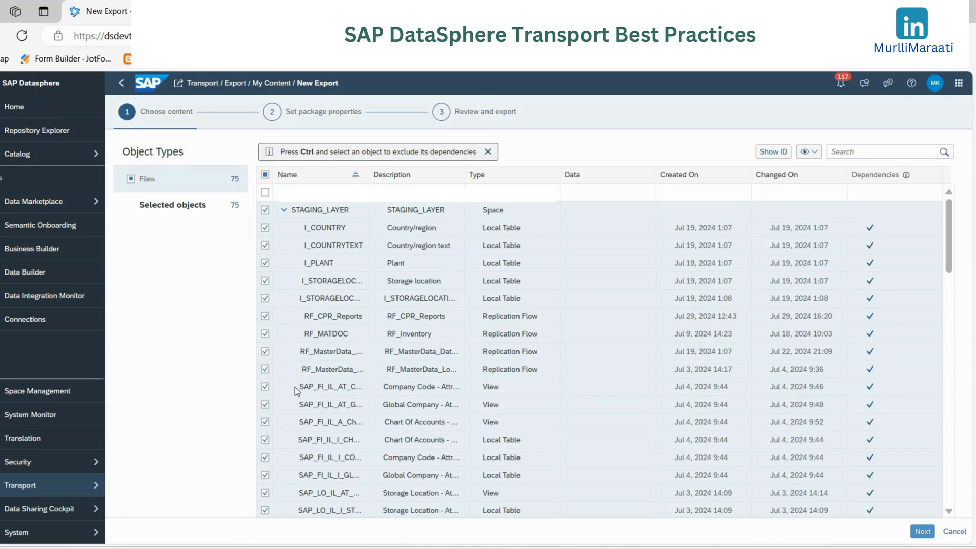
left_click(265, 210)
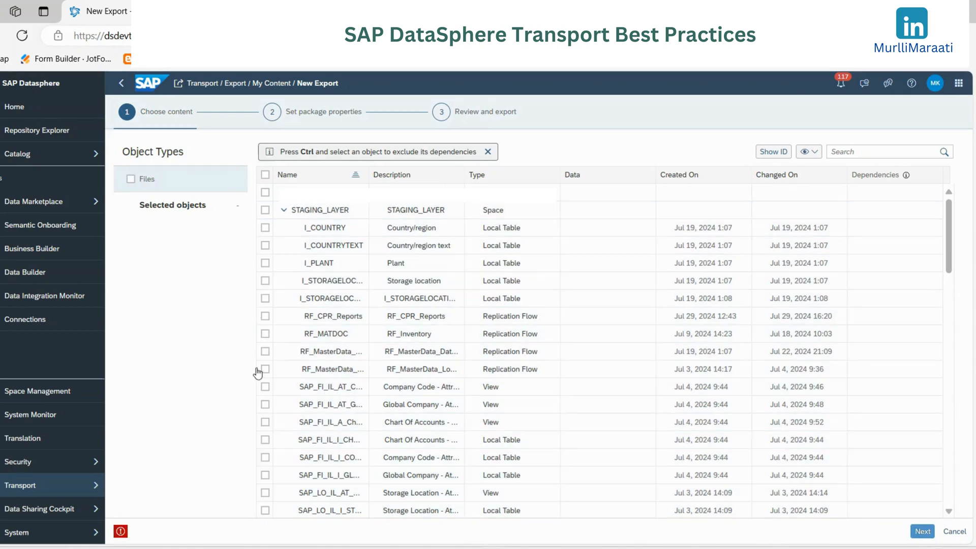
left_click(265, 352)
left_click(265, 317)
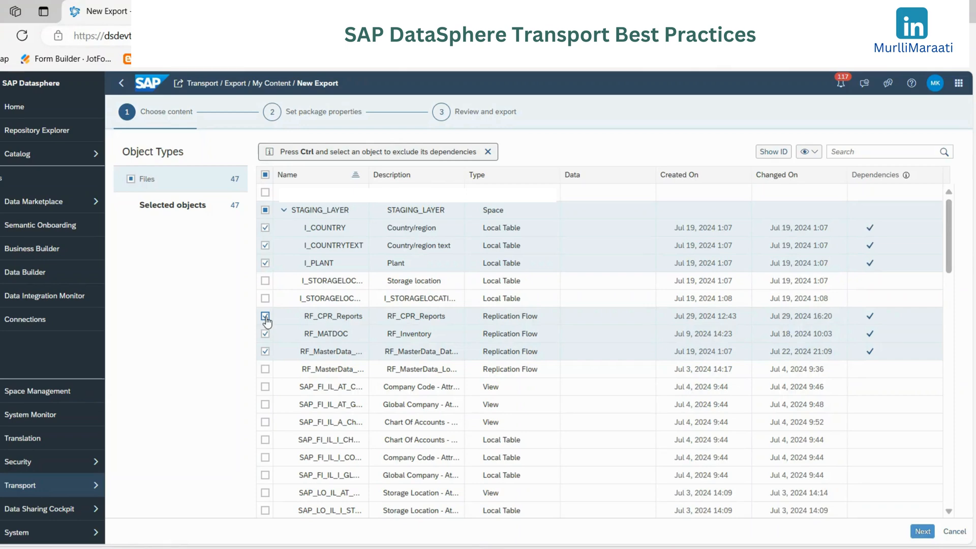
left_click(265, 211)
- Include the entire STAGING_LAYER space in the export and proceed to the package properties
left_click(265, 210)
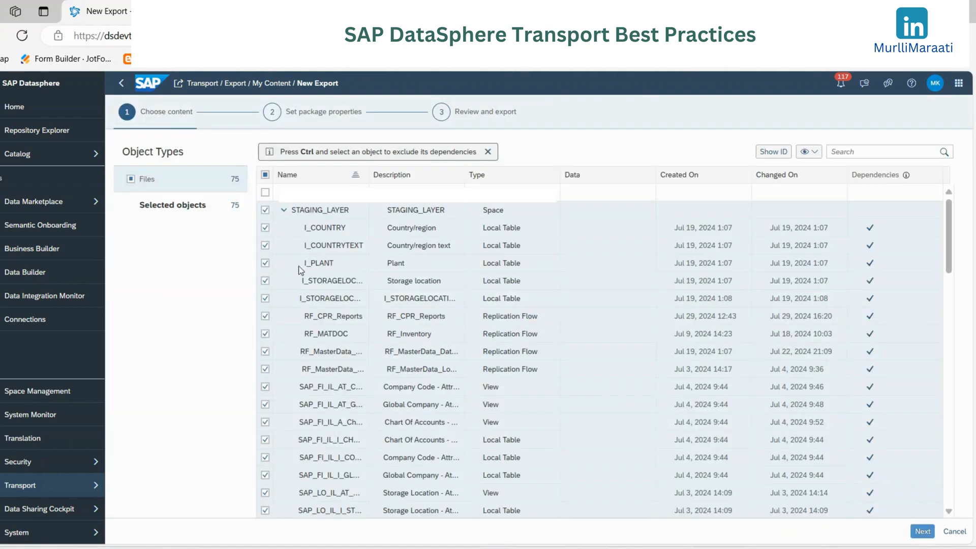
left_click(284, 211)
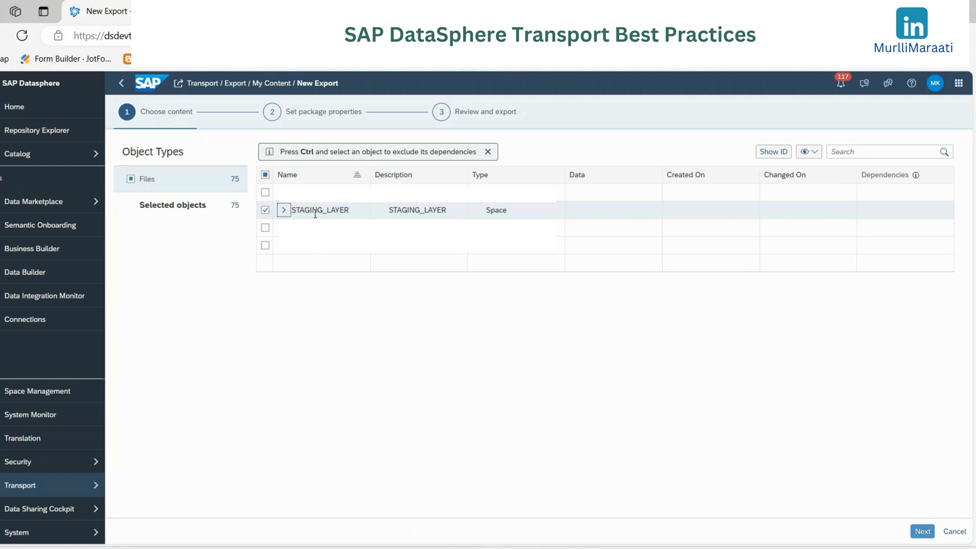
left_click(923, 531)
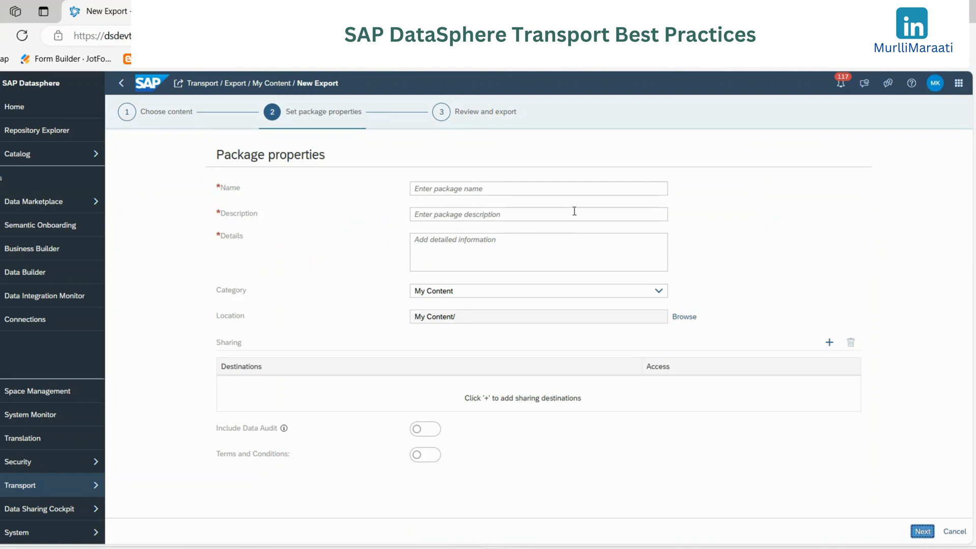
- Name the package STAGING_LAYER, with the description "Objects in Staging Layer" and the details "All objects"
left_click(488, 187)
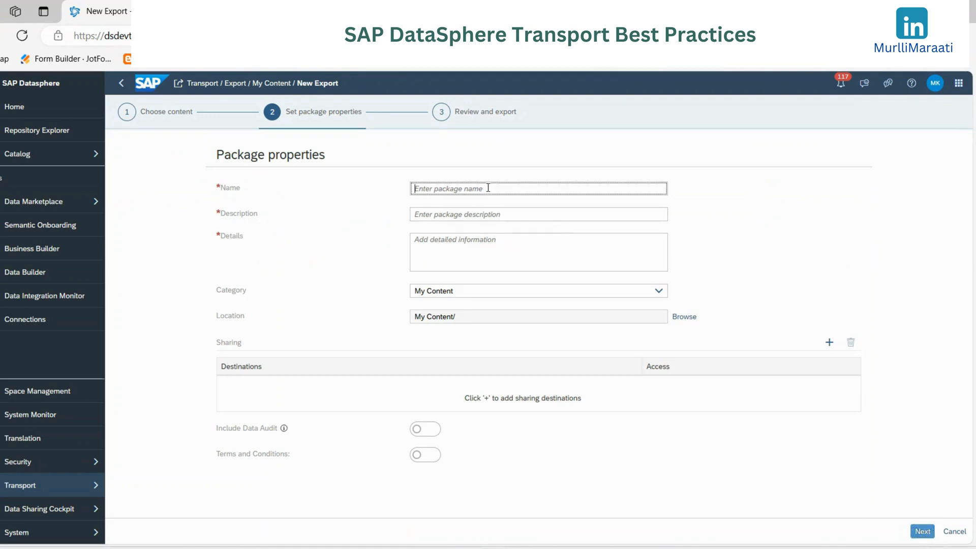
type("STAGING_LAYER")
key("Tab")
type("Ob")
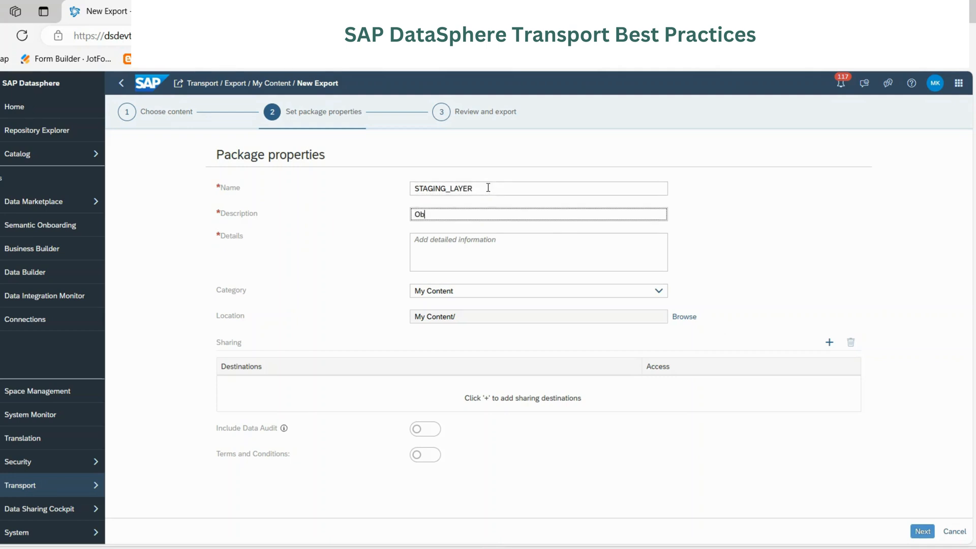
type("jects in staging Layer")
key("ctrl+Left")
key("ctrl+Left")
key("shift+Right")
type("S")
key("Tab")
type("All object")
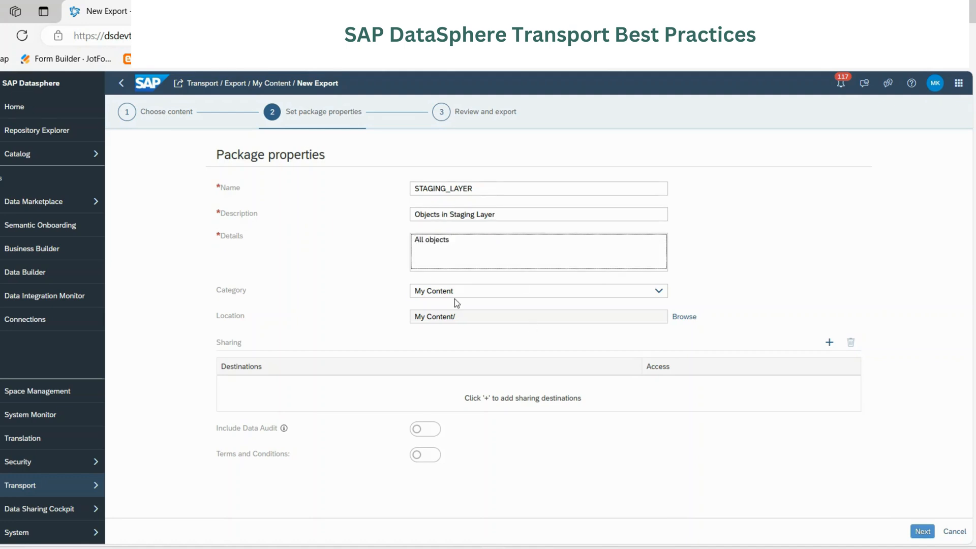
- Add the QA tenant's URL as a System sharing destination on landscape EU10 with View and Import access
left_click(829, 342)
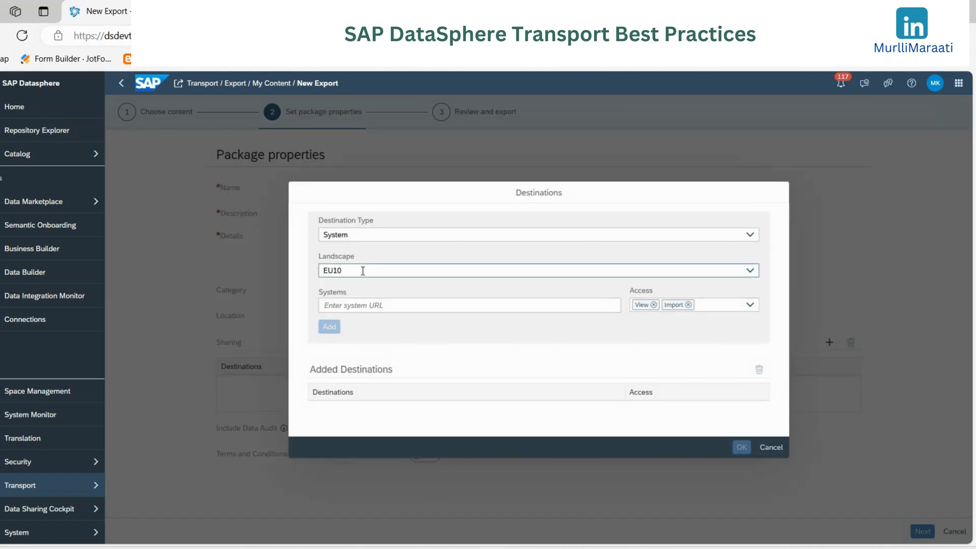
left_click(366, 235)
left_click(363, 250)
left_click(362, 305)
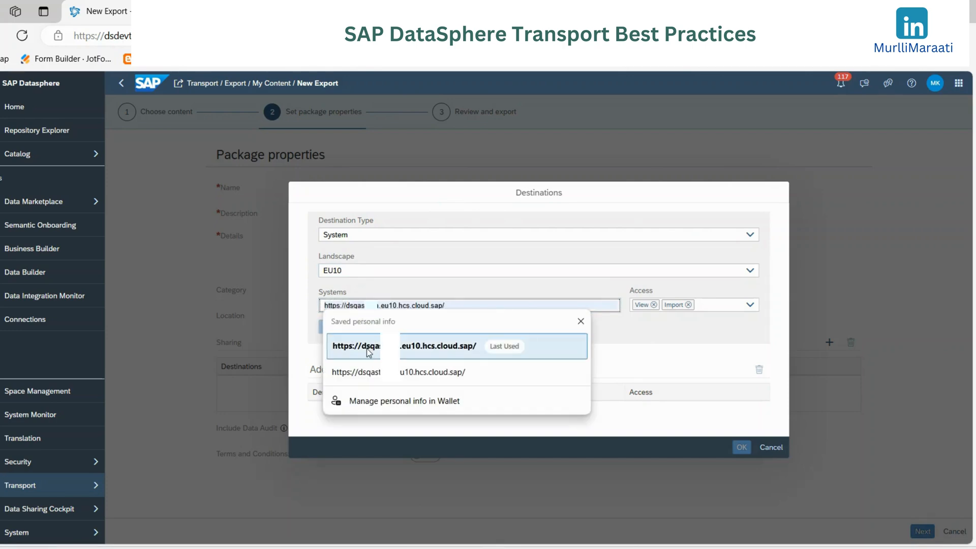
left_click(366, 347)
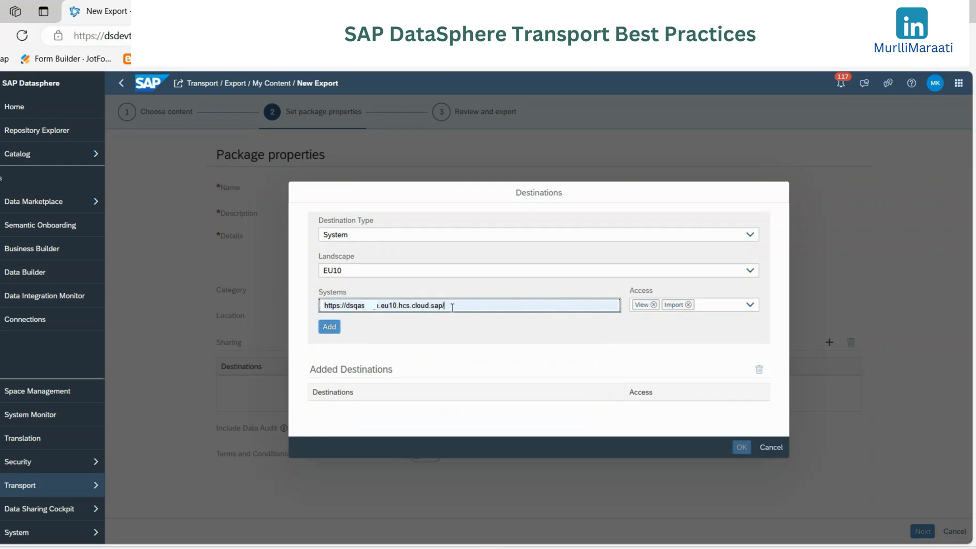
left_click(482, 11)
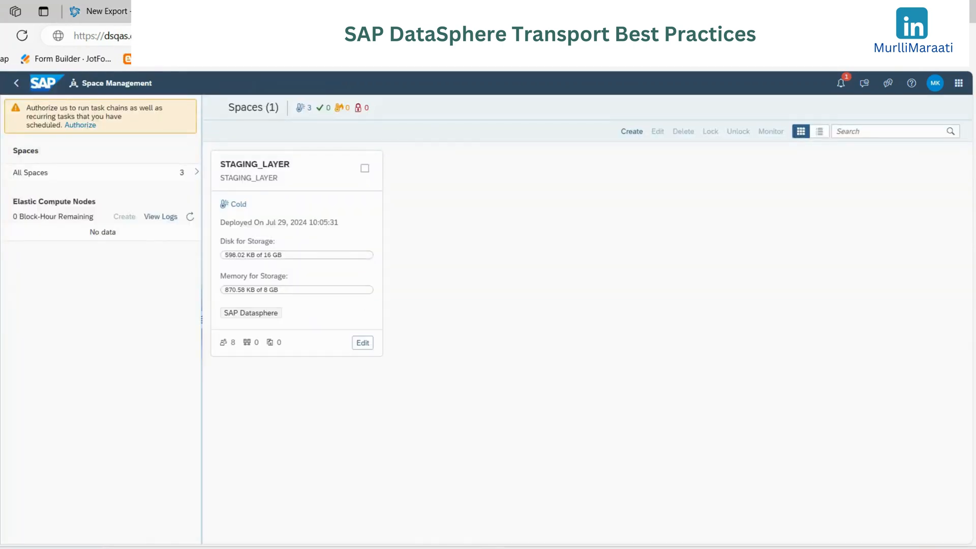
left_click_drag(153, 35, 75, 31)
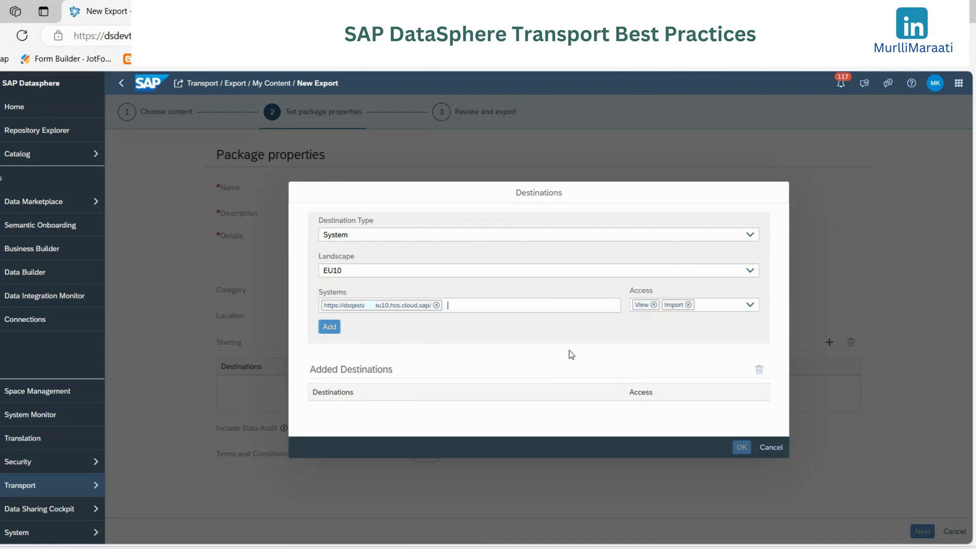
left_click(330, 328)
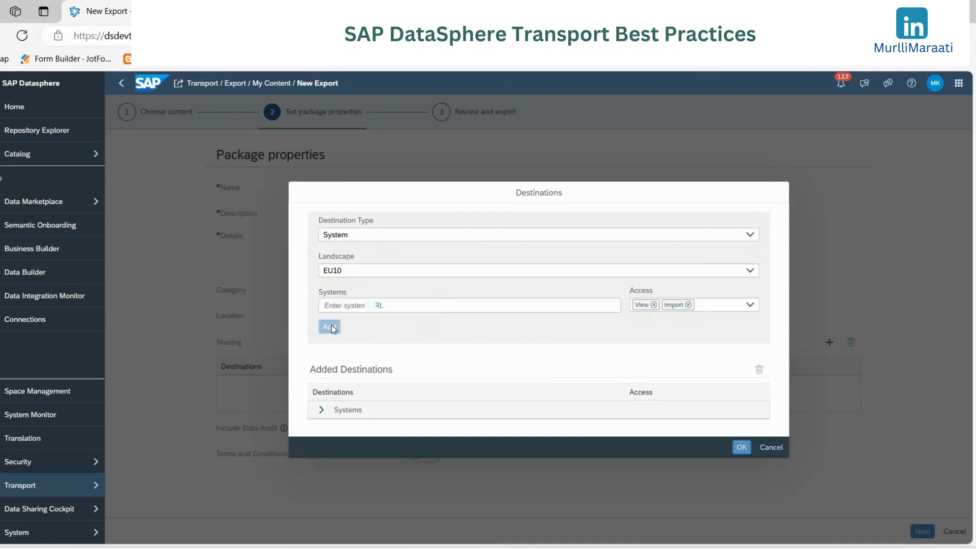
- Check the QA system entry among the added destinations and confirm the sharing destinations
left_click(320, 411)
scroll(465, 331, "down", 1)
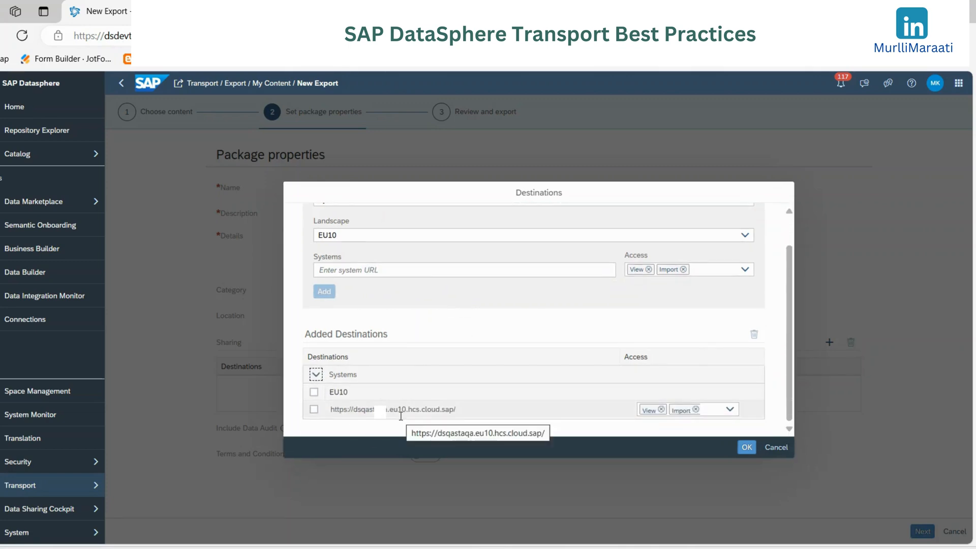
scroll(402, 416, "up", 1)
left_click(746, 449)
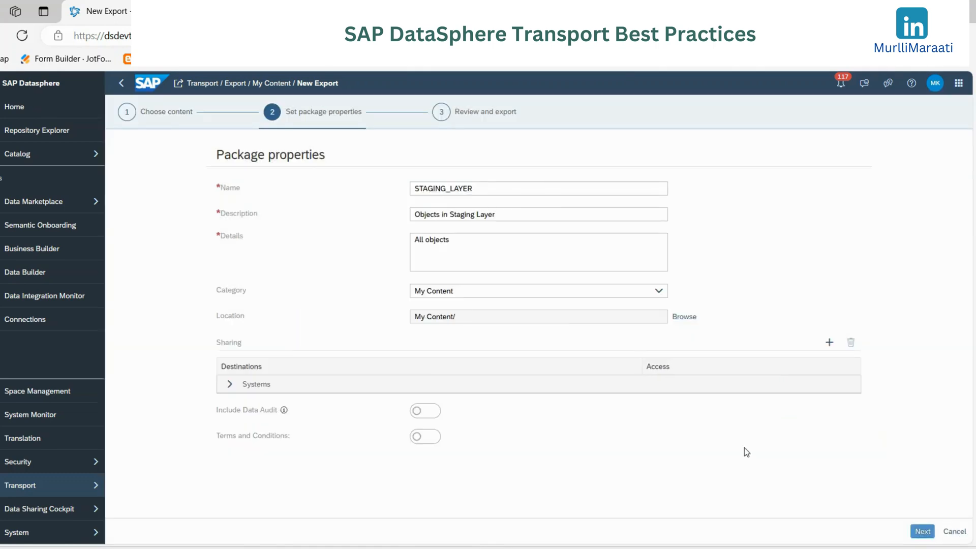
- Check the package's shared systems, enable Terms and Conditions and proceed to the export review
left_click(230, 385)
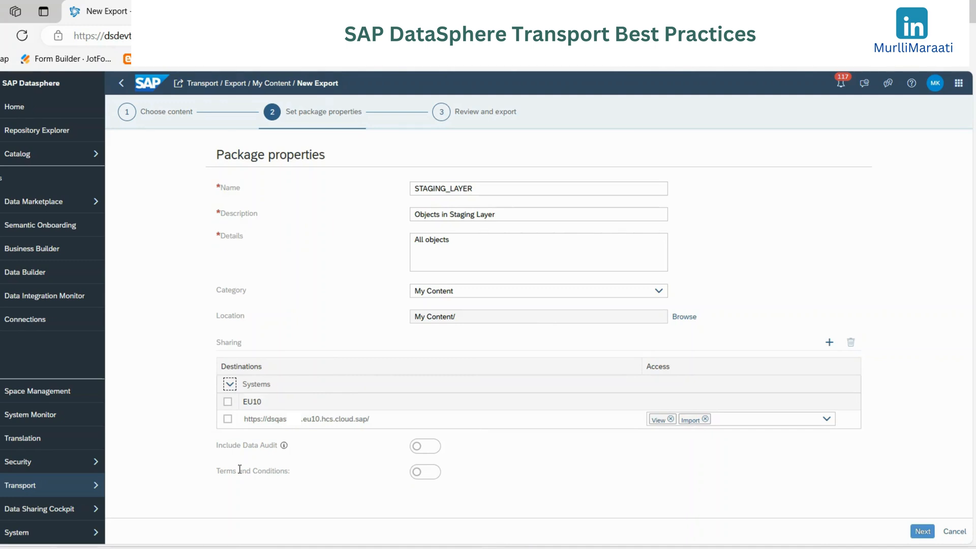
left_click(423, 478)
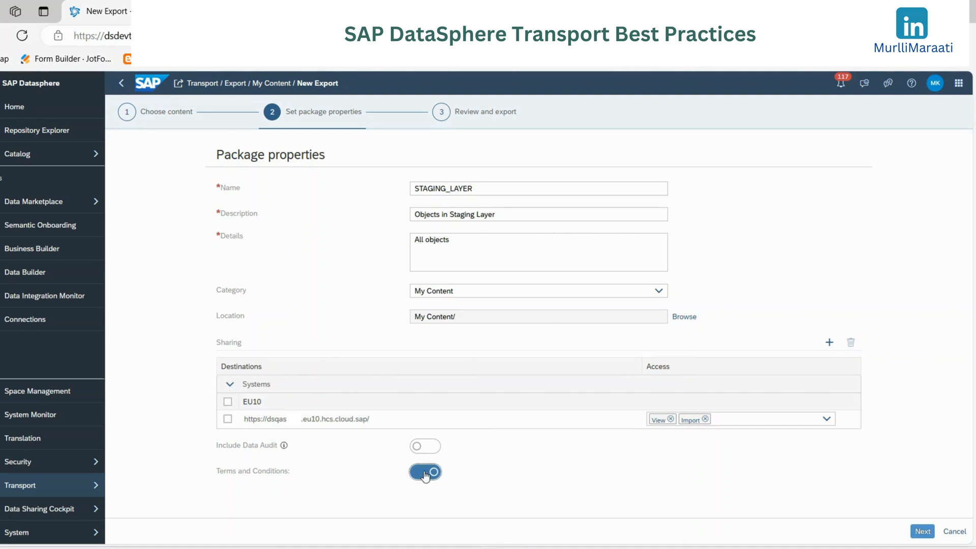
left_click(922, 533)
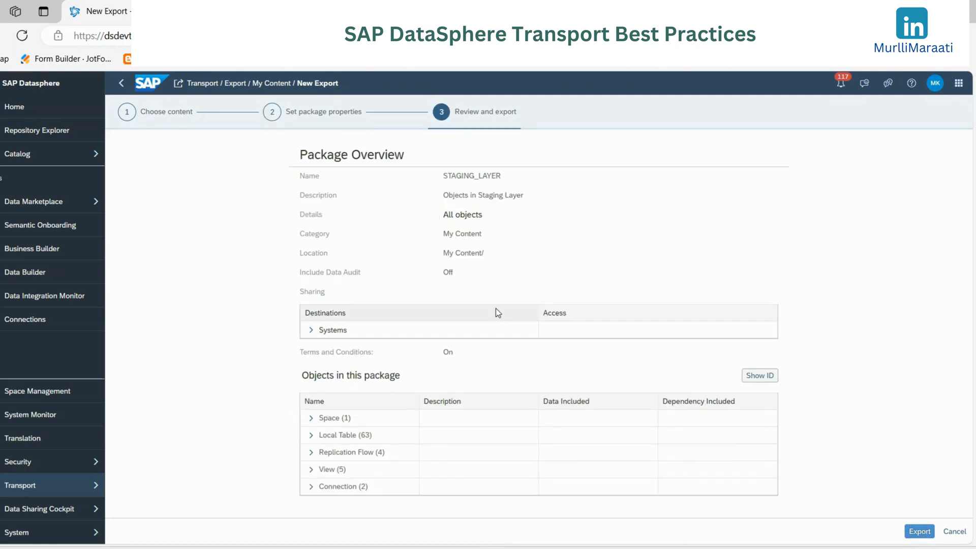
- Examine the objects in the export package, expanding the Space, Local Table and Connection groups in the overview
left_click(310, 418)
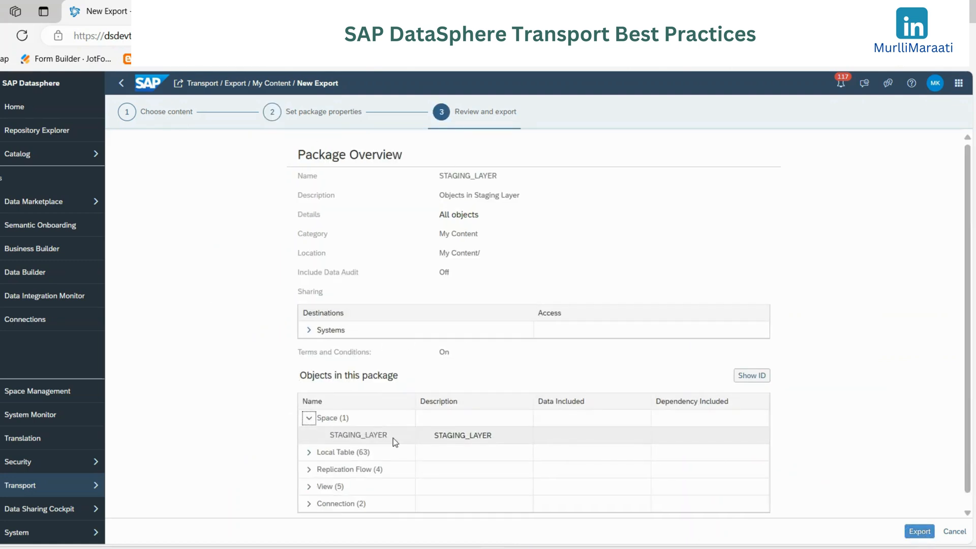
scroll(398, 415, "down", 1)
left_click(309, 438)
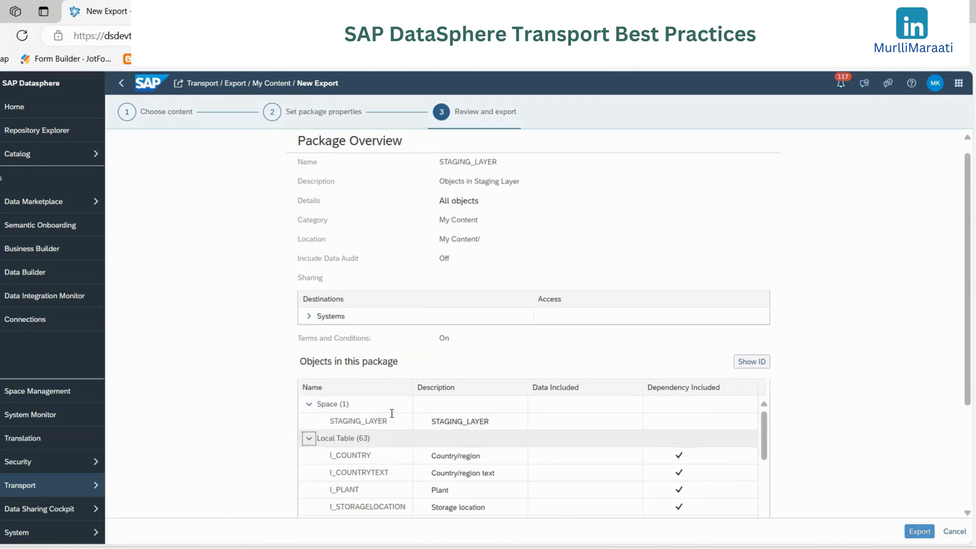
scroll(411, 405, "down", 5)
scroll(412, 405, "down", 3)
scroll(323, 435, "up", 8)
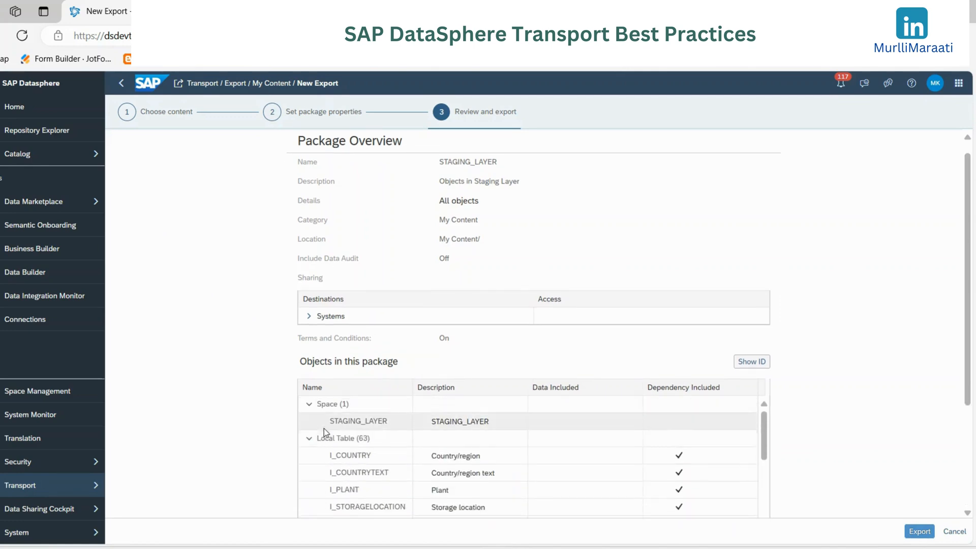
left_click(310, 439)
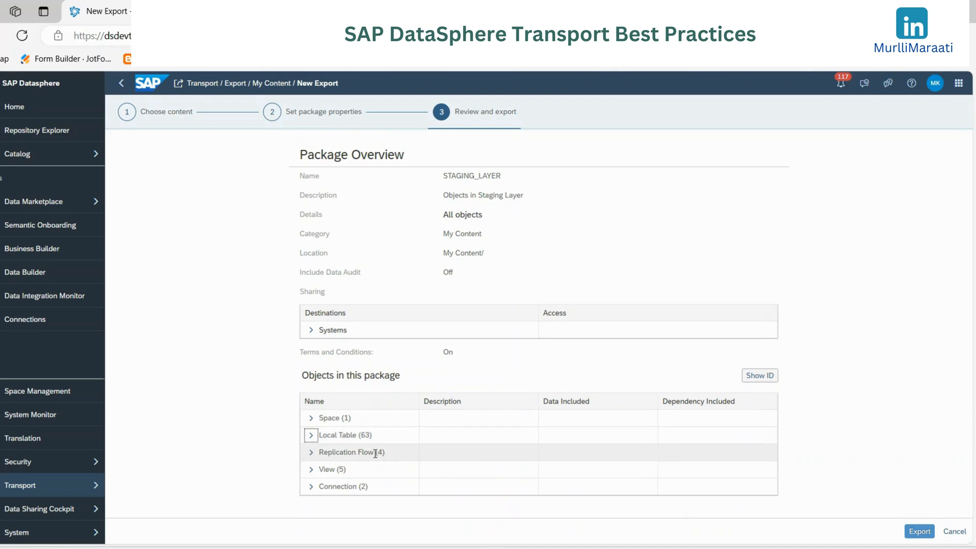
left_click(310, 486)
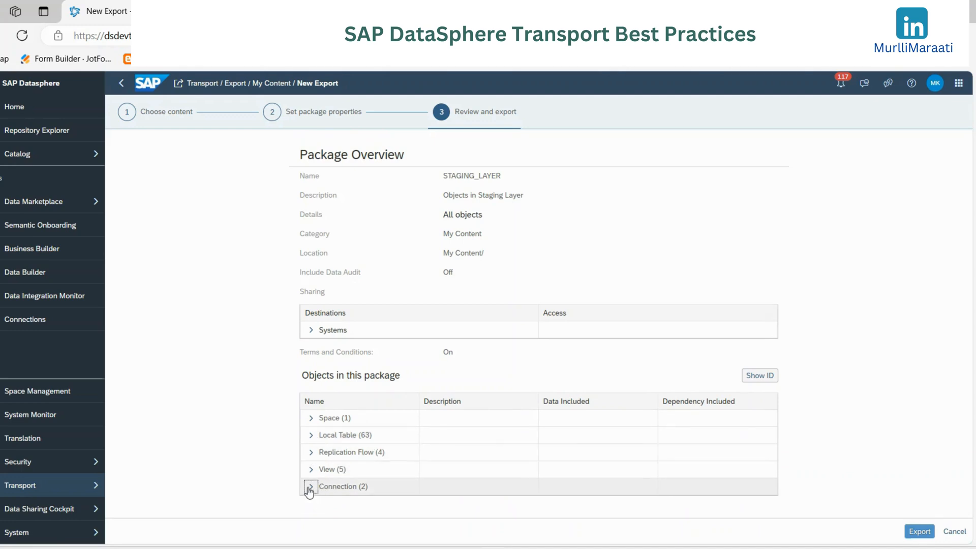
scroll(399, 422, "down", 1)
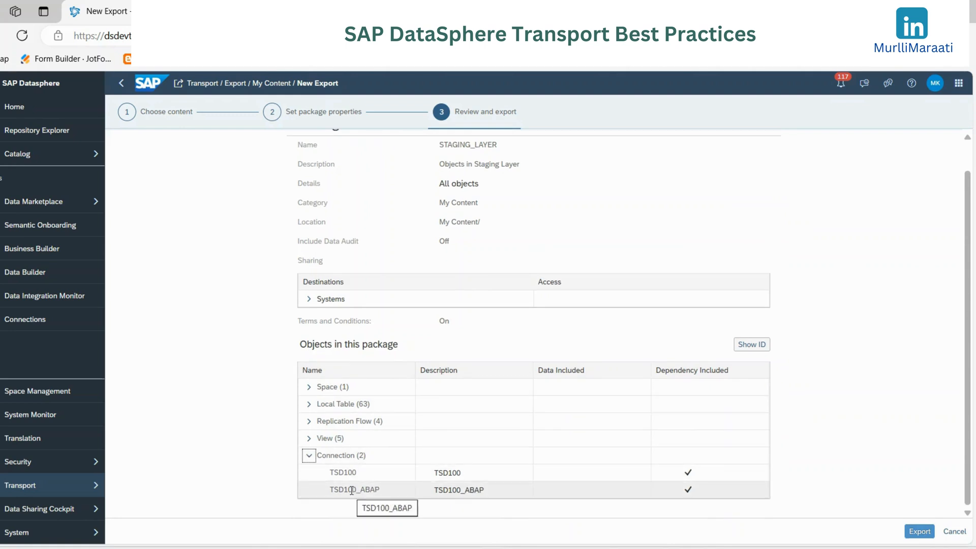
left_click(309, 455)
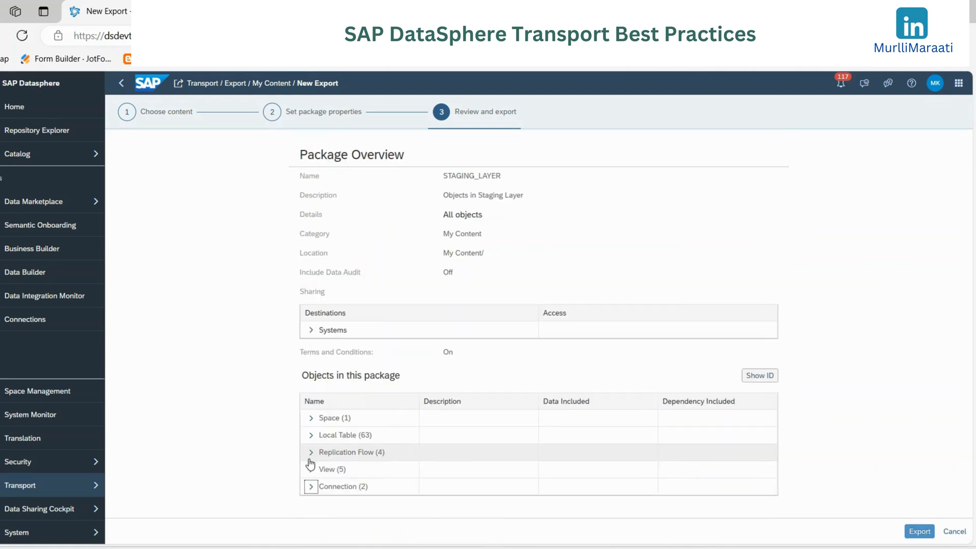
- Export the STAGING_LAYER package and clear the existing notifications
left_click(921, 531)
left_click(922, 531)
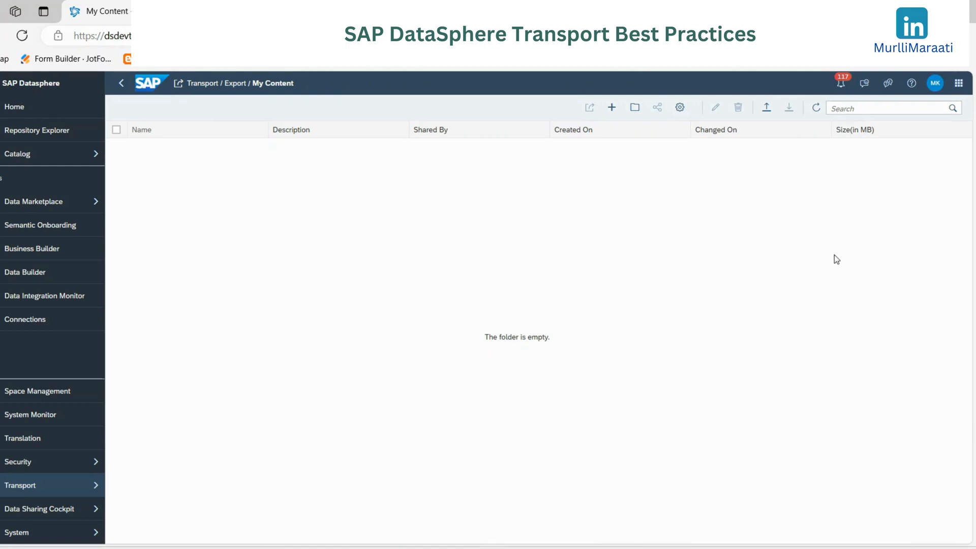
left_click(842, 87)
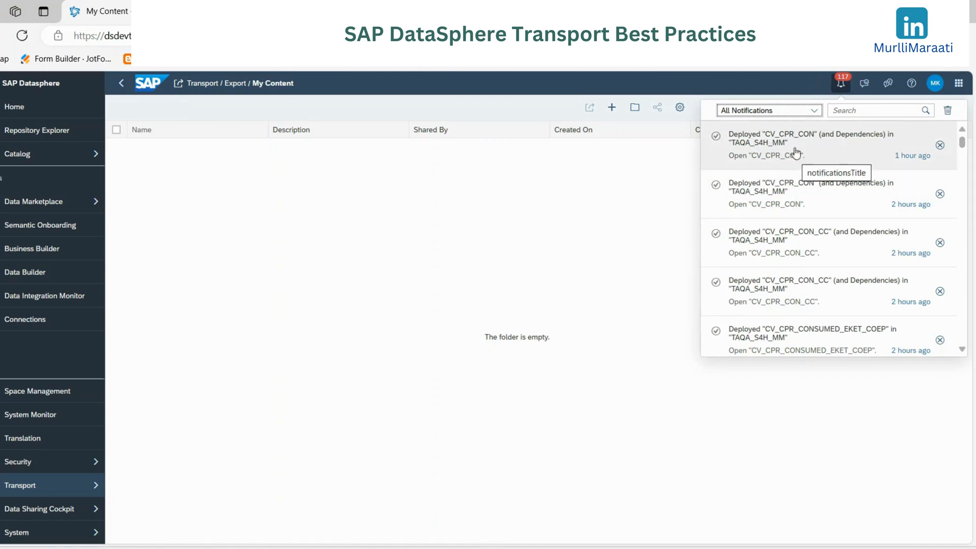
left_click(948, 111)
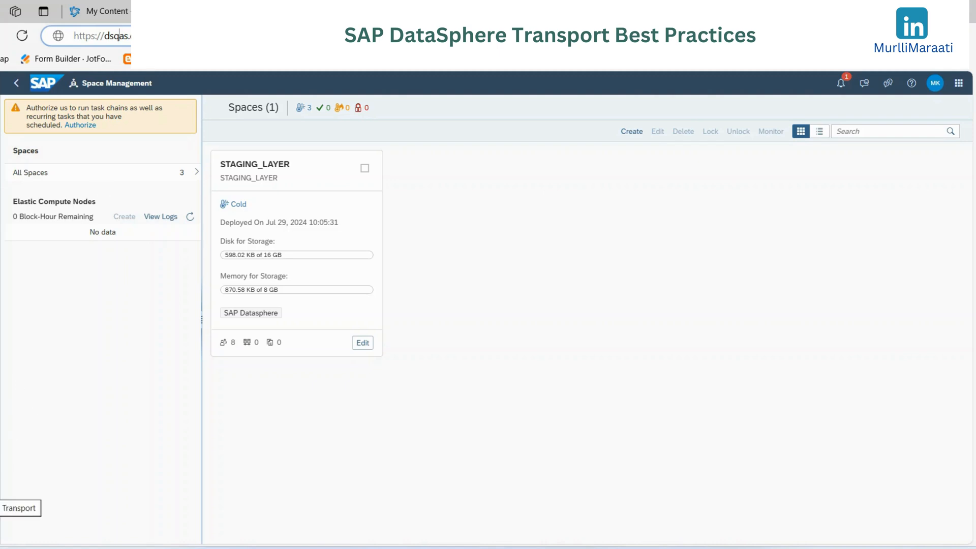
- Open the shared STAGING_LAYER package from the QA tenant's transport import list
left_click(3, 493)
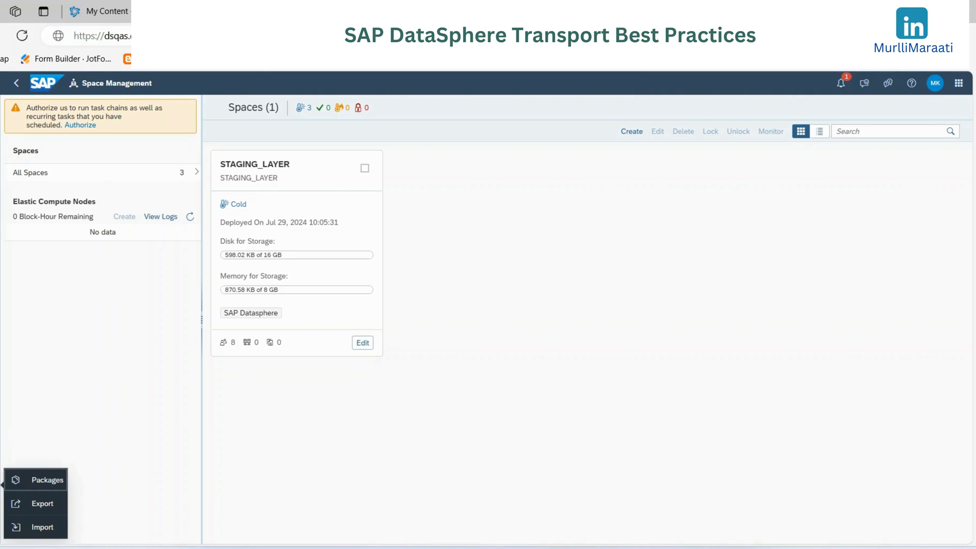
left_click(42, 528)
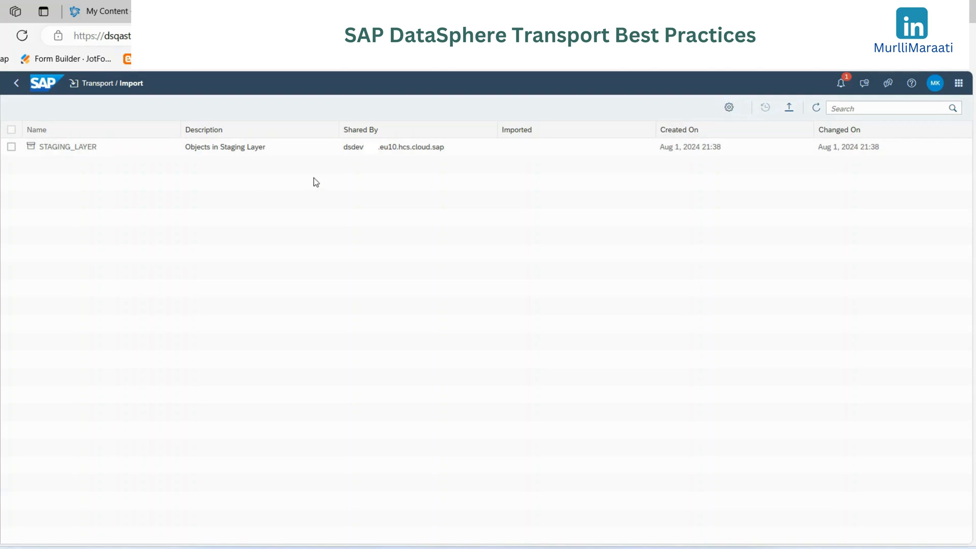
left_click(80, 147)
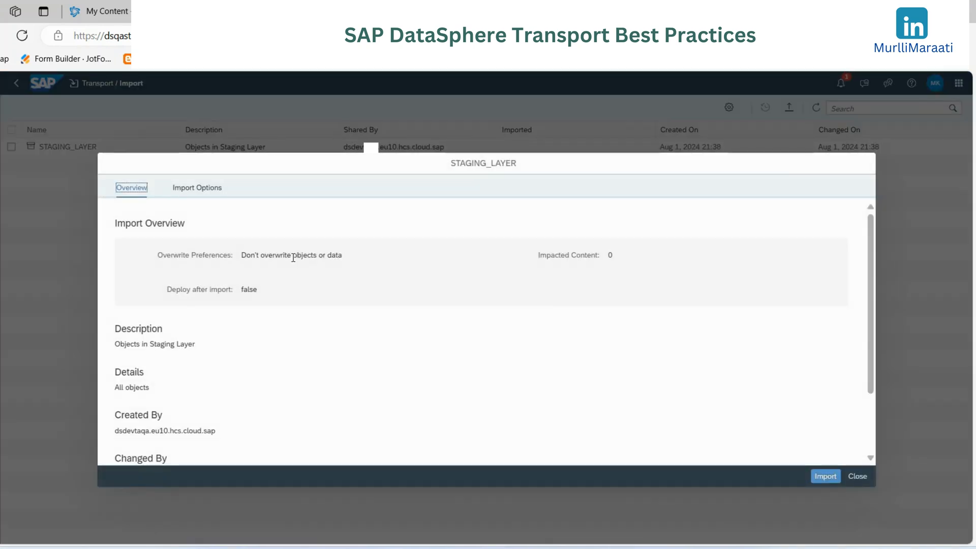
- Examine the package's overview, overwrite and deployment preferences, and the content listed in its import options
scroll(212, 336, "down", 2)
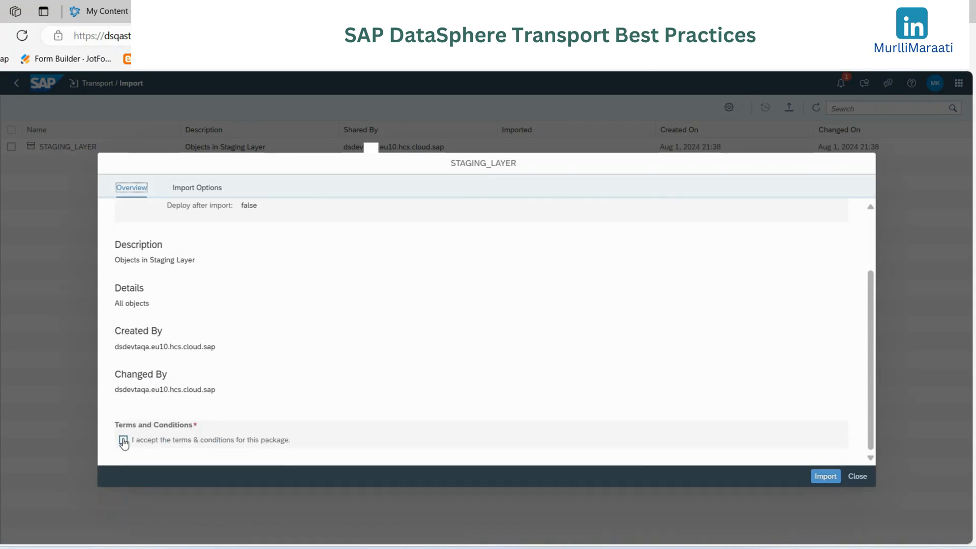
left_click(197, 188)
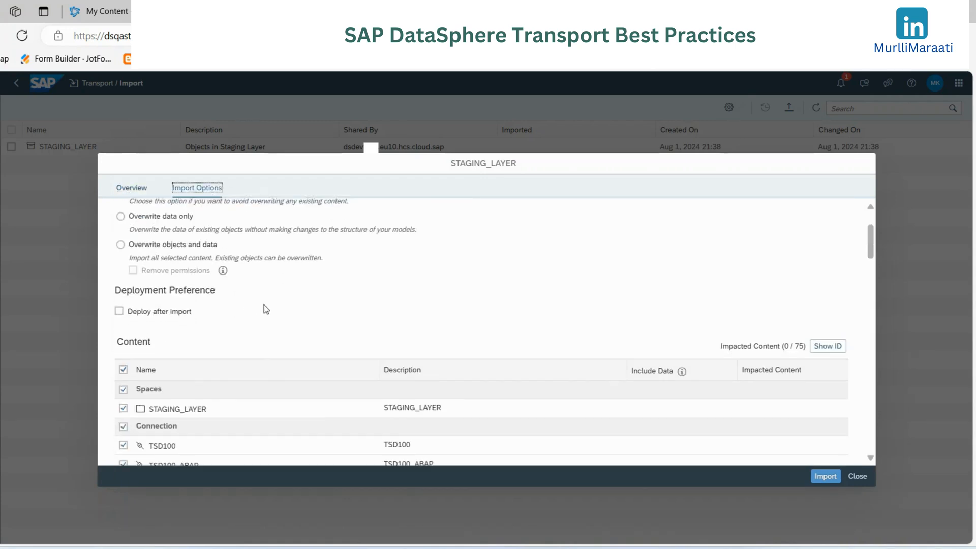
scroll(349, 301, "down", 10)
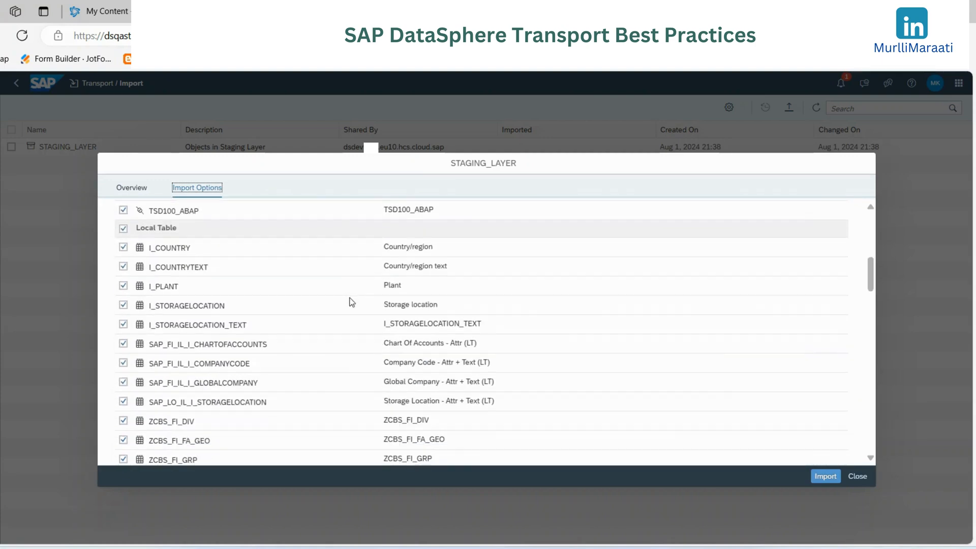
scroll(351, 301, "up", 3)
scroll(350, 301, "down", 8)
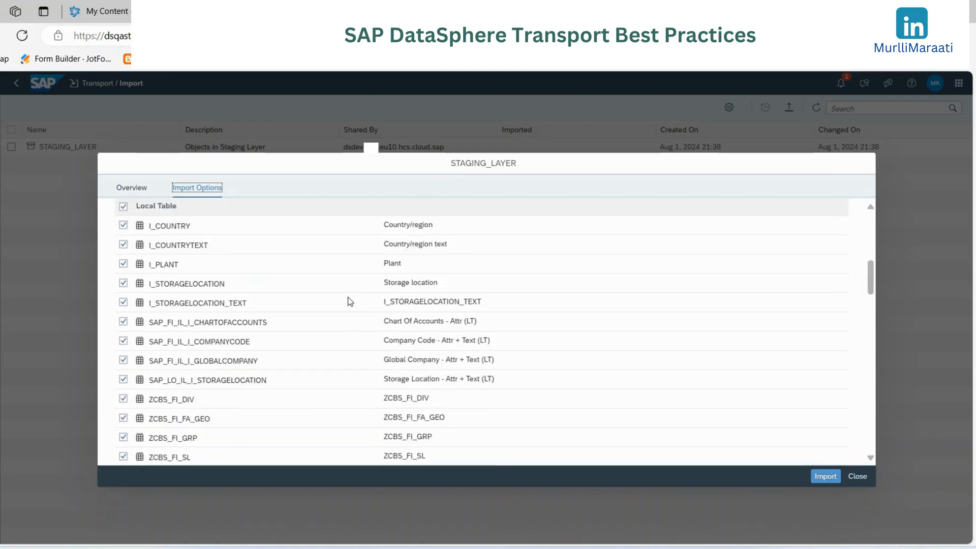
scroll(351, 301, "down", 12)
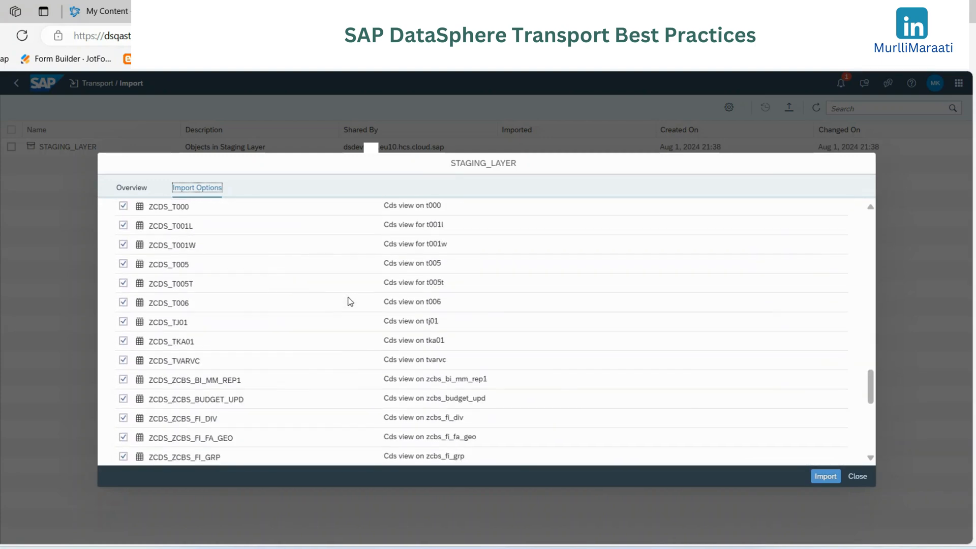
scroll(351, 301, "down", 4)
scroll(350, 301, "up", 15)
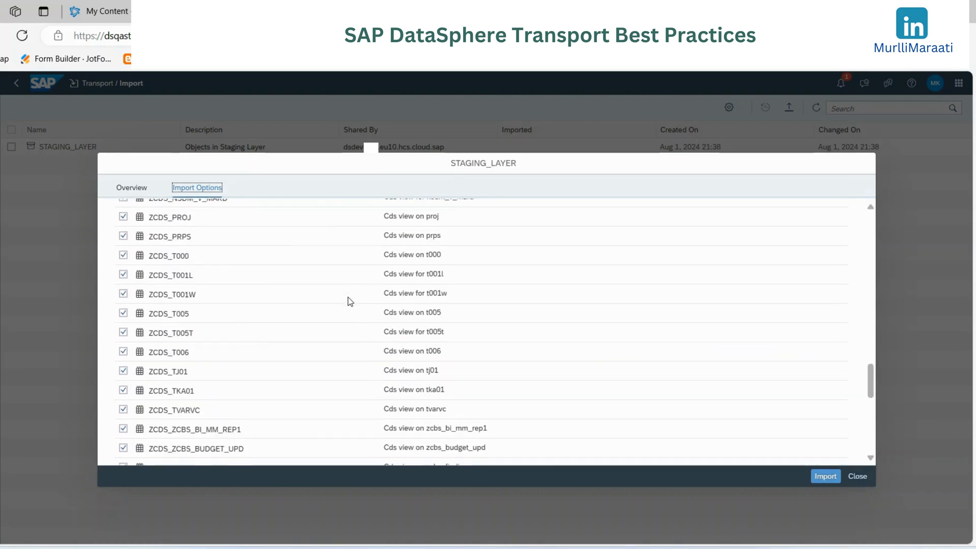
scroll(351, 301, "up", 10)
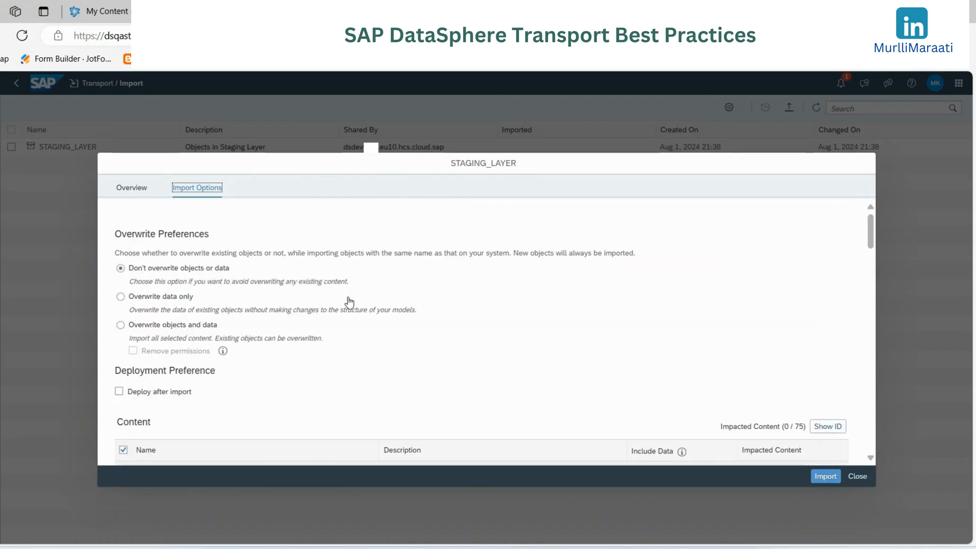
- Accept the terms and conditions for the STAGING_LAYER package in its import overview
left_click(134, 190)
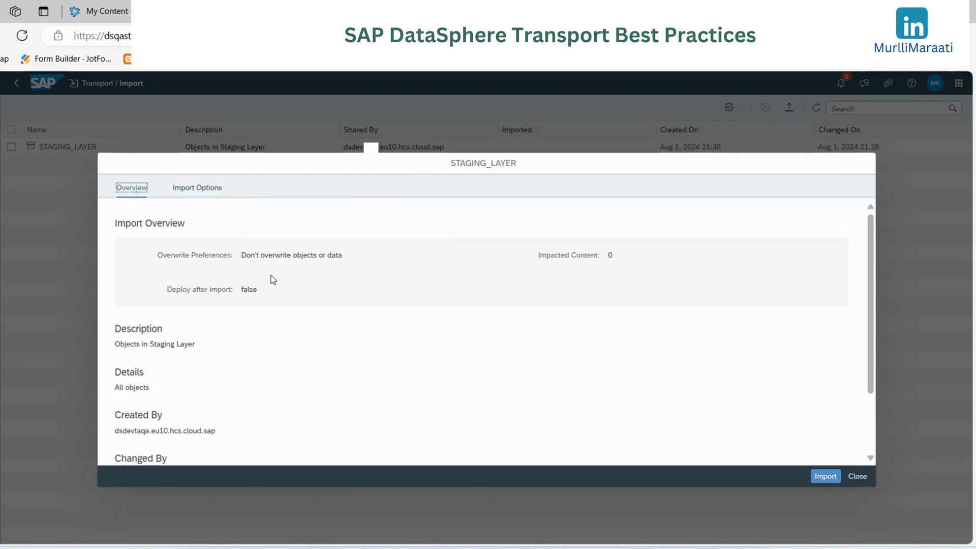
scroll(279, 312, "down", 5)
left_click(123, 441)
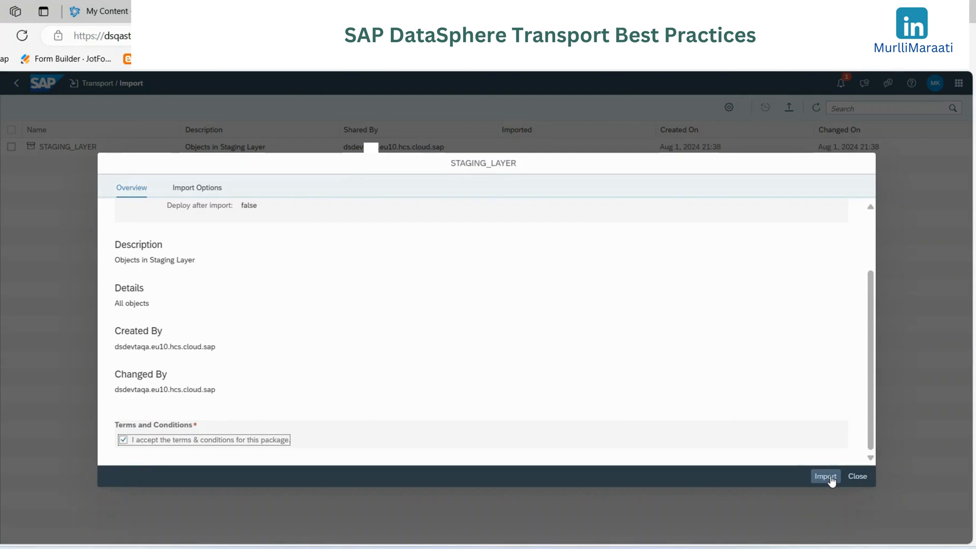
- Check which connections, local tables, views and replication flows are selected for import in the STAGING_LAYER package
left_click(198, 189)
scroll(198, 351, "down", 2)
scroll(198, 350, "down", 4)
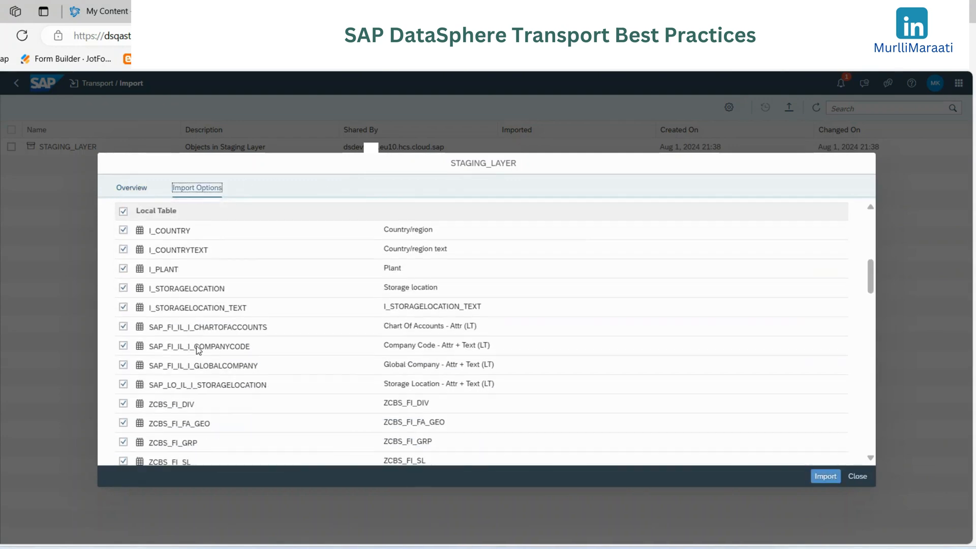
scroll(166, 300, "up", 4)
scroll(189, 337, "down", 3)
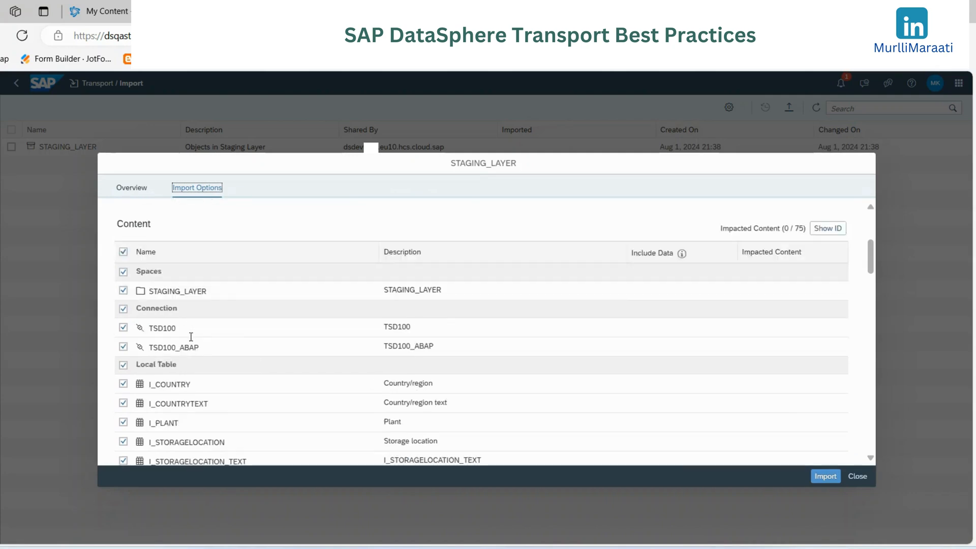
scroll(206, 285, "down", 10)
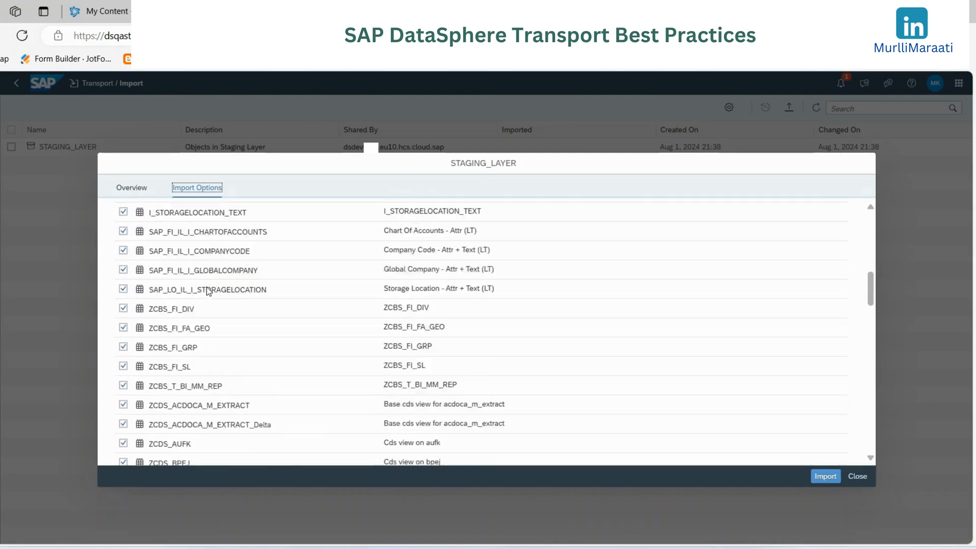
scroll(207, 291, "down", 10)
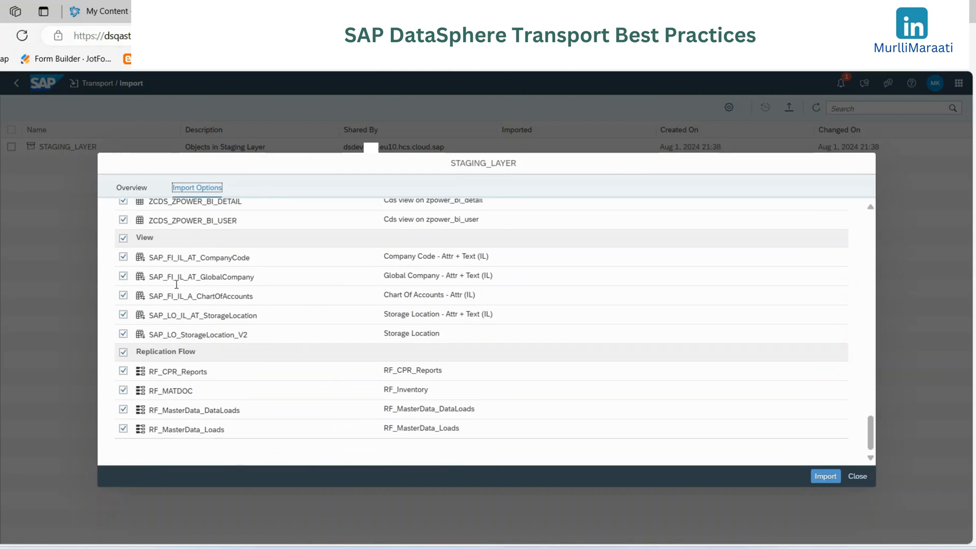
scroll(303, 349, "up", 10)
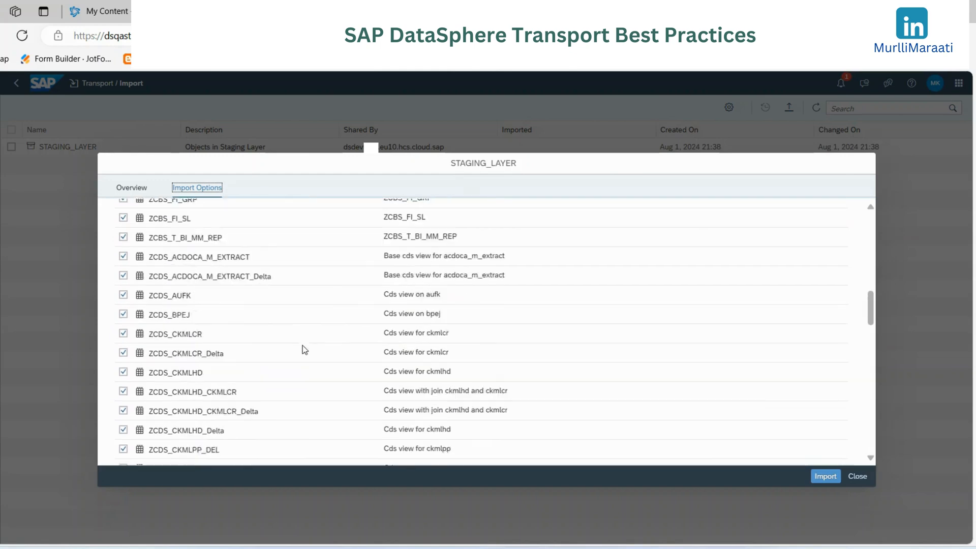
- Import the STAGING_LAYER package with all its content and dismiss the old TAQA_S4_FI import notification
left_click(824, 477)
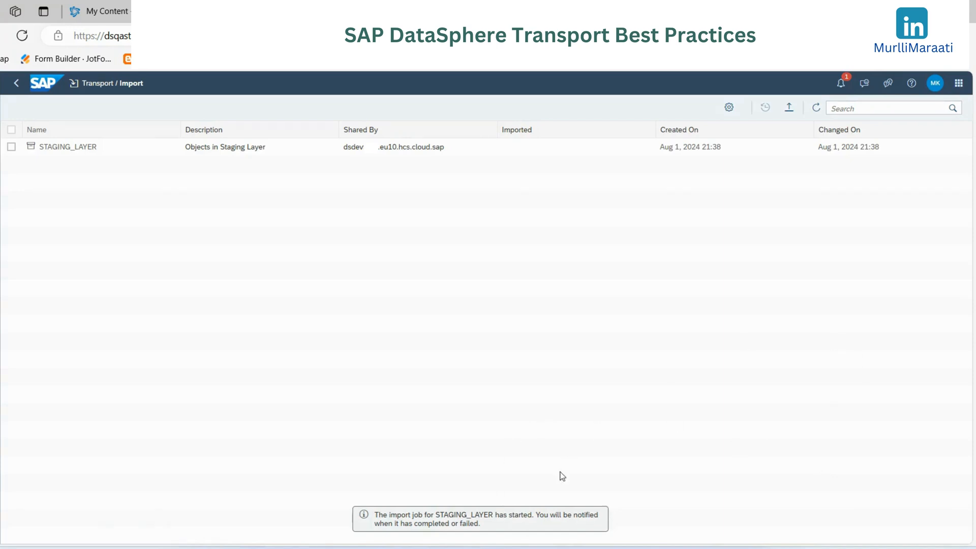
left_click(840, 85)
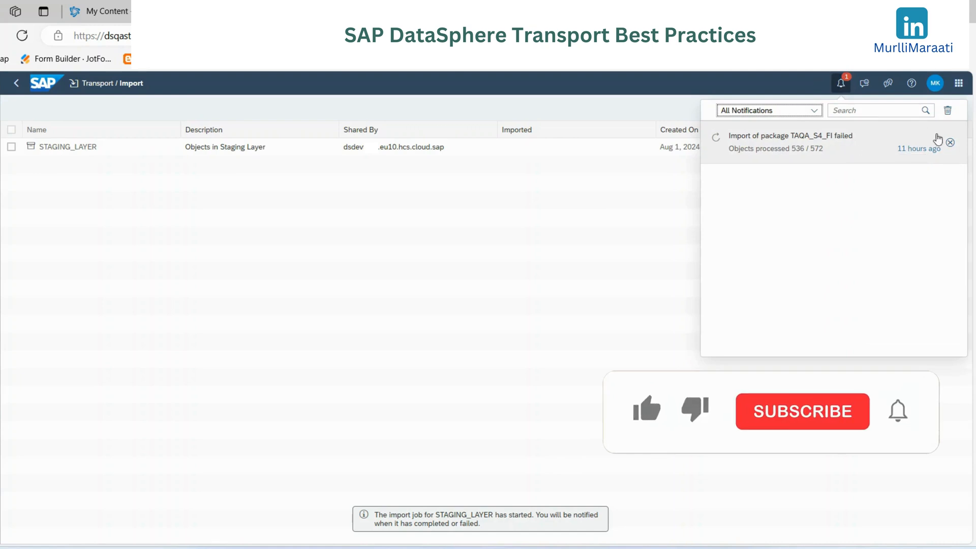
left_click(950, 143)
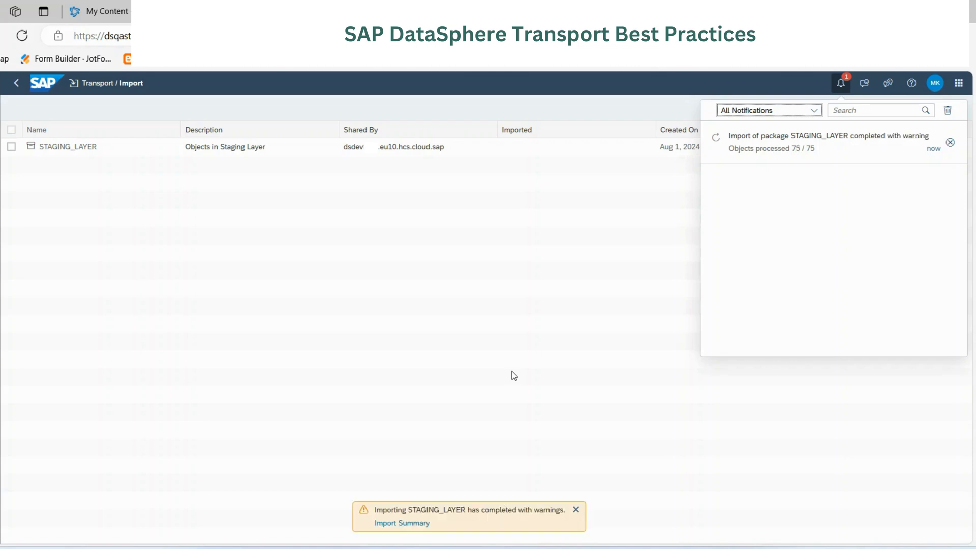
- Open the STAGING_LAYER import summary and examine the status of each imported object
left_click(398, 523)
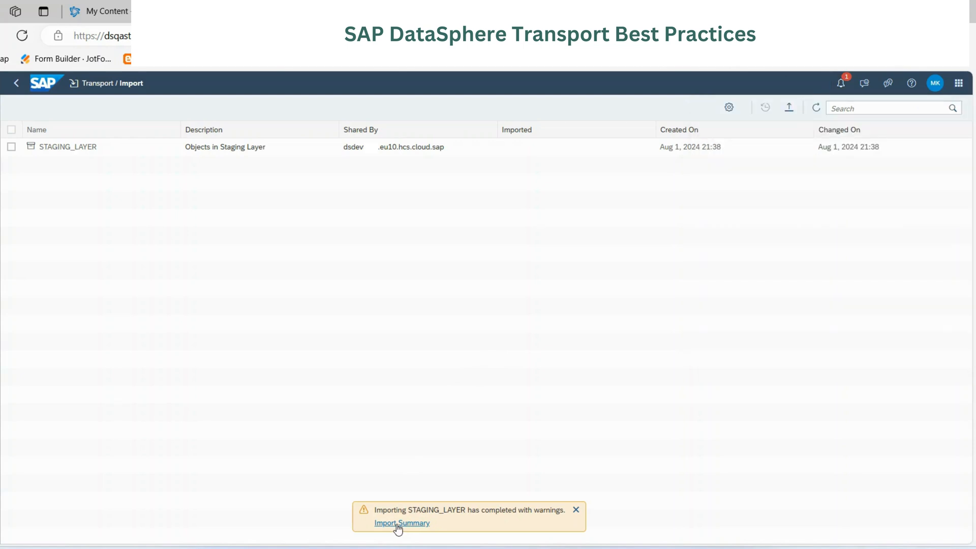
left_click(398, 523)
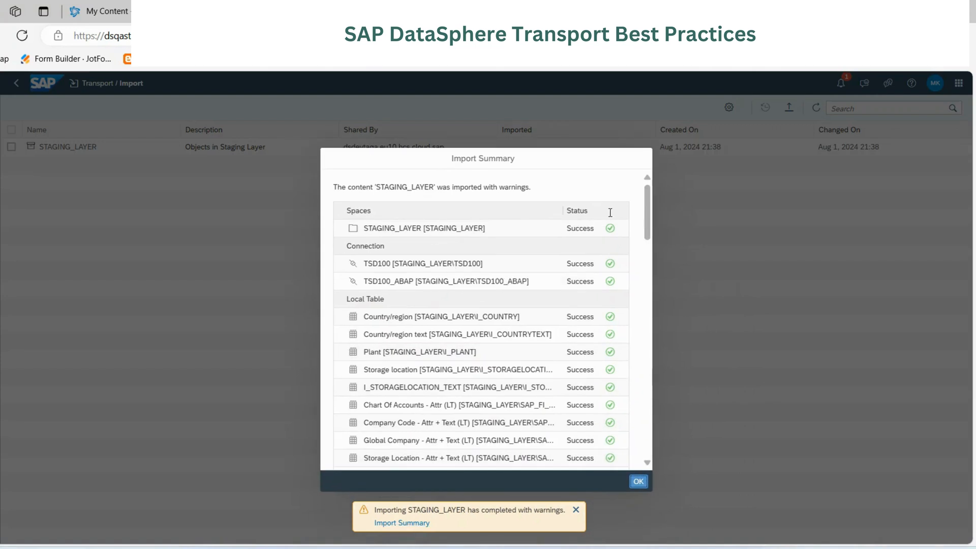
left_click_drag(645, 211, 645, 212)
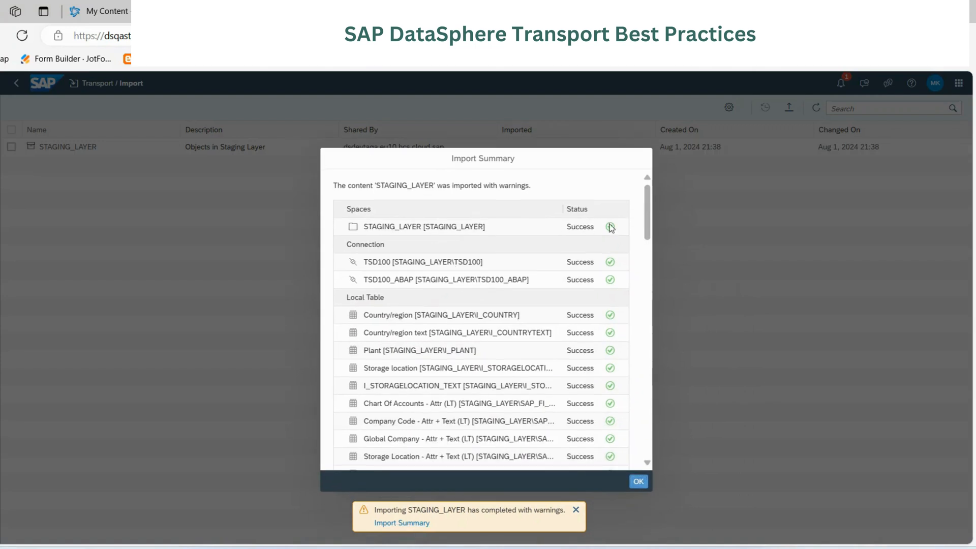
scroll(597, 284, "down", 10)
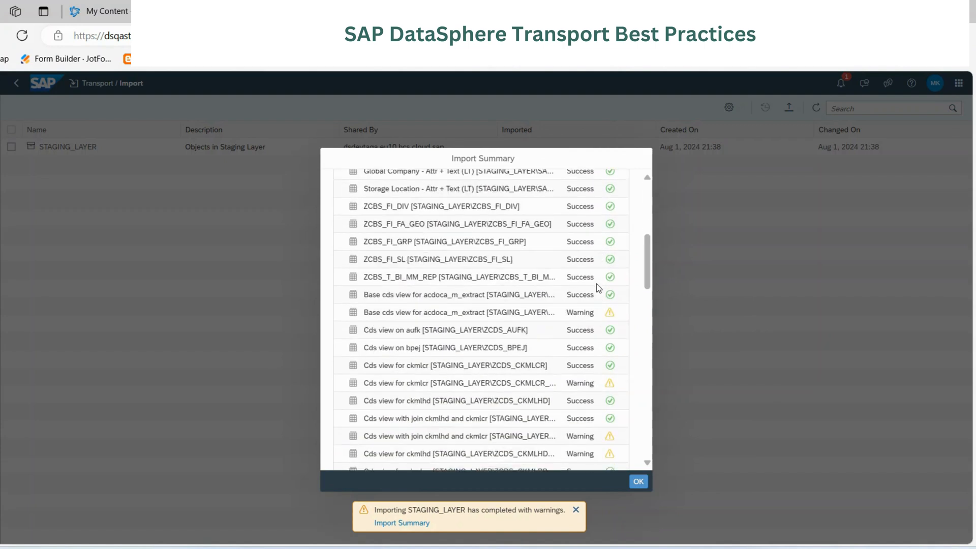
scroll(596, 284, "up", 1)
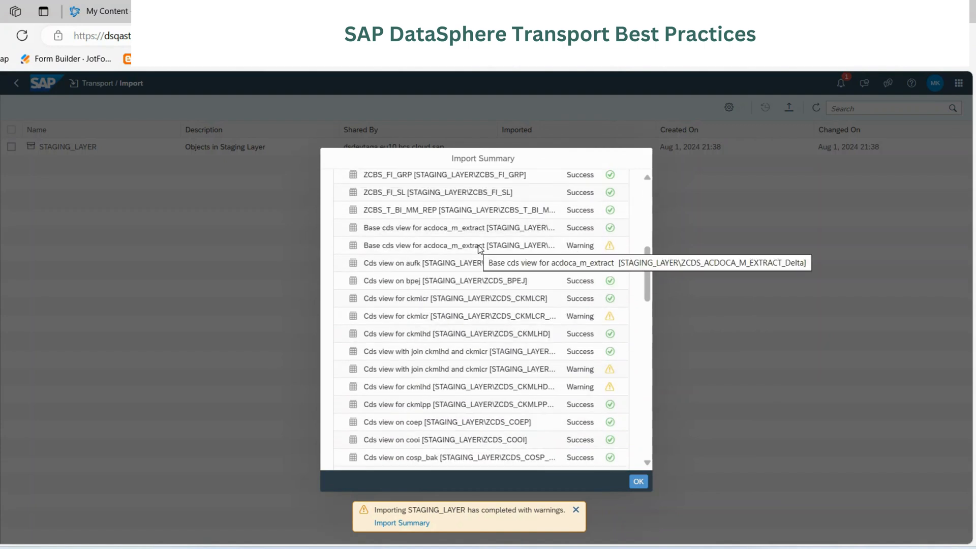
- Check the remaining object statuses in the import summary and examine the imported objects of the STAGING_LAYER space in the Data Builder
scroll(577, 318, "down", 4)
scroll(577, 315, "down", 10)
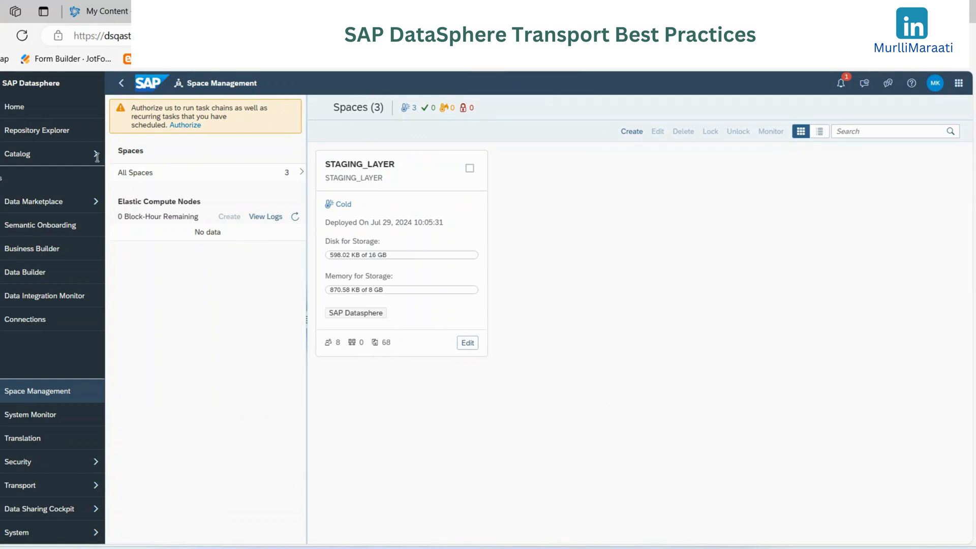
left_click(23, 276)
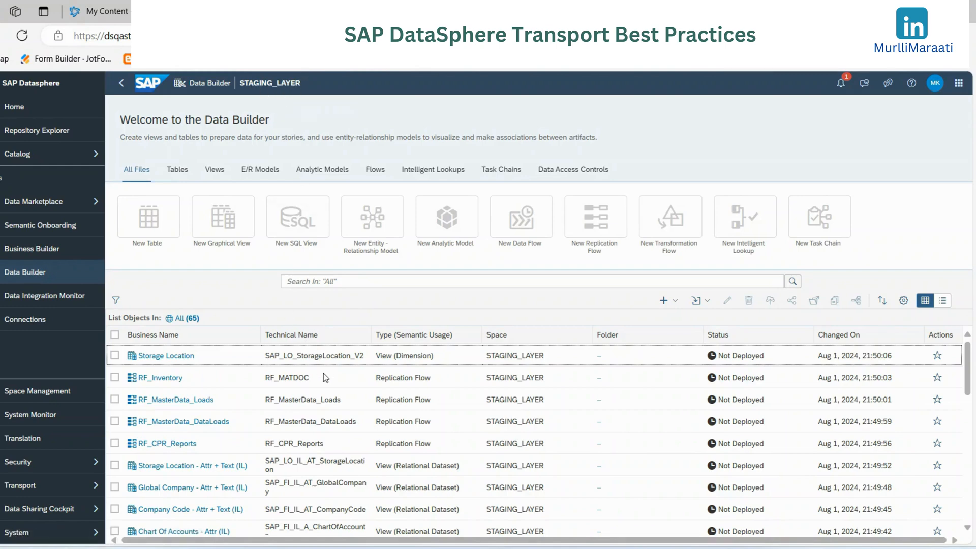
scroll(323, 374, "down", 8)
scroll(331, 392, "down", 5)
scroll(333, 427, "up", 12)
- Compare the analytic models and the views available in the STAGING_LAYER space
left_click(317, 175)
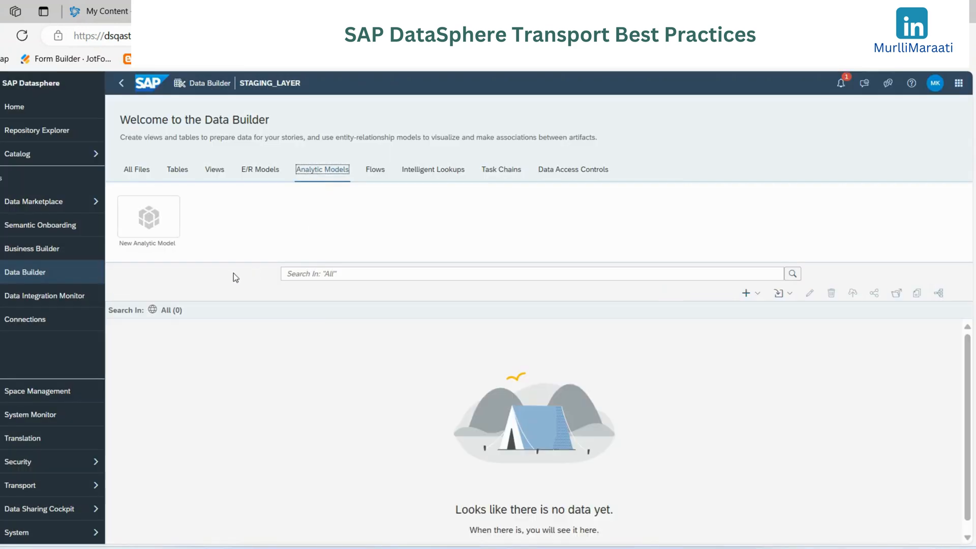
left_click(215, 173)
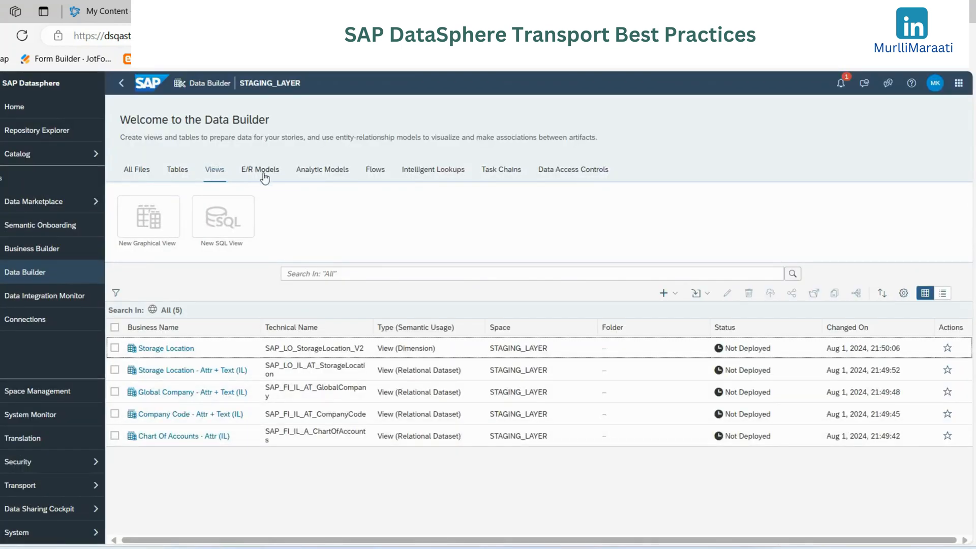
left_click(316, 171)
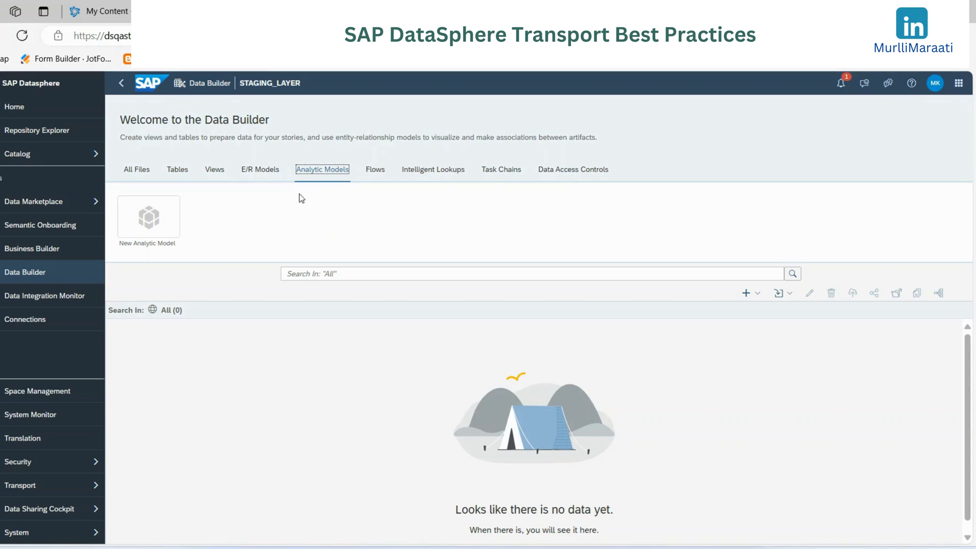
left_click(214, 173)
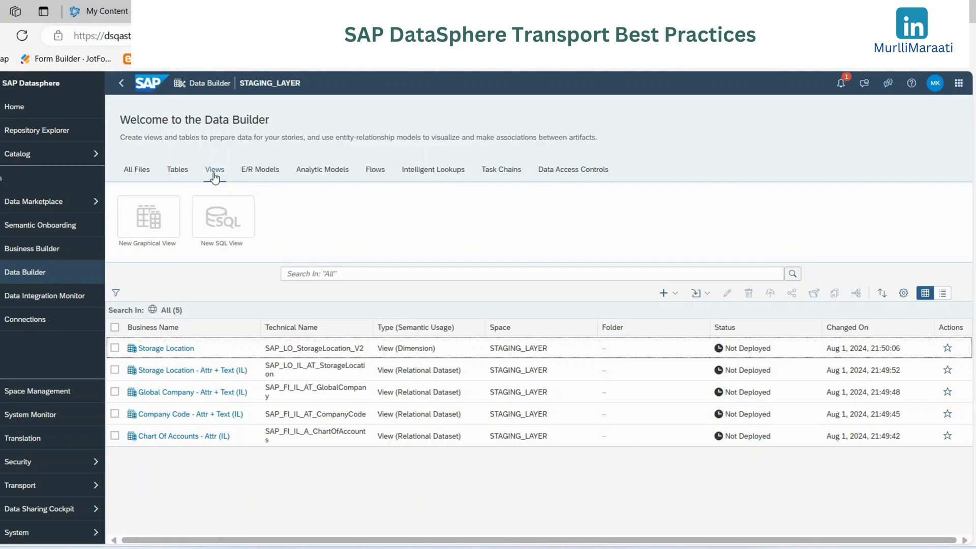
- Open the Storage Location view, deploy it and check its deployment status
left_click(169, 349)
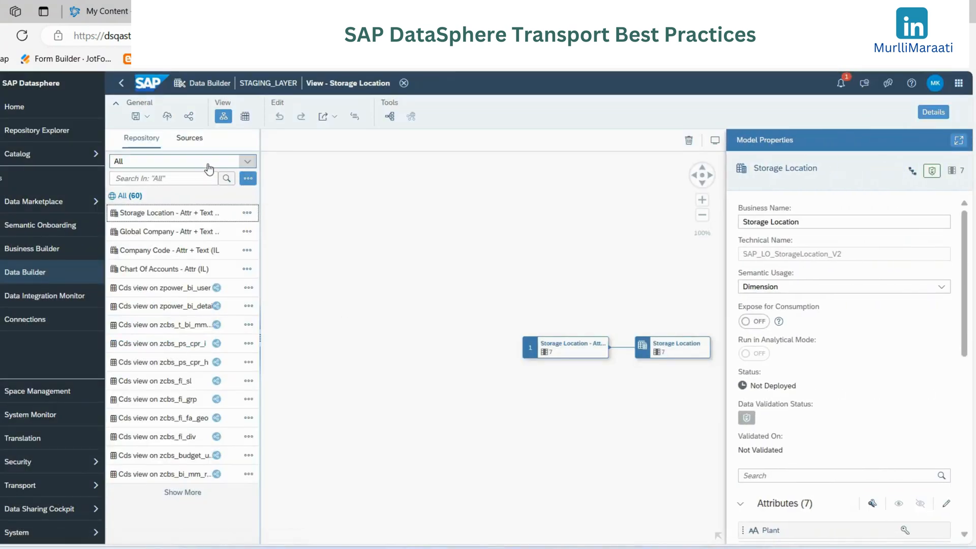
left_click(168, 115)
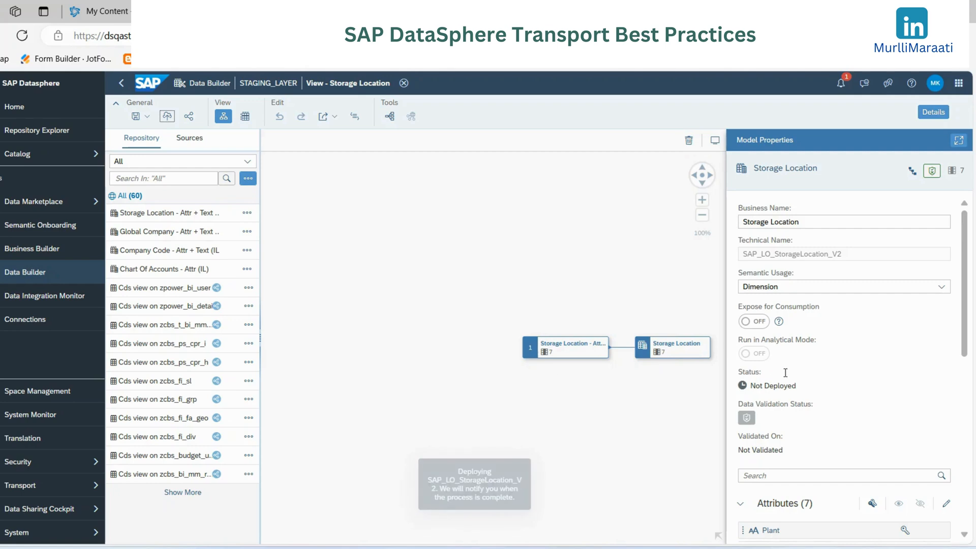
left_click_drag(752, 386, 811, 389)
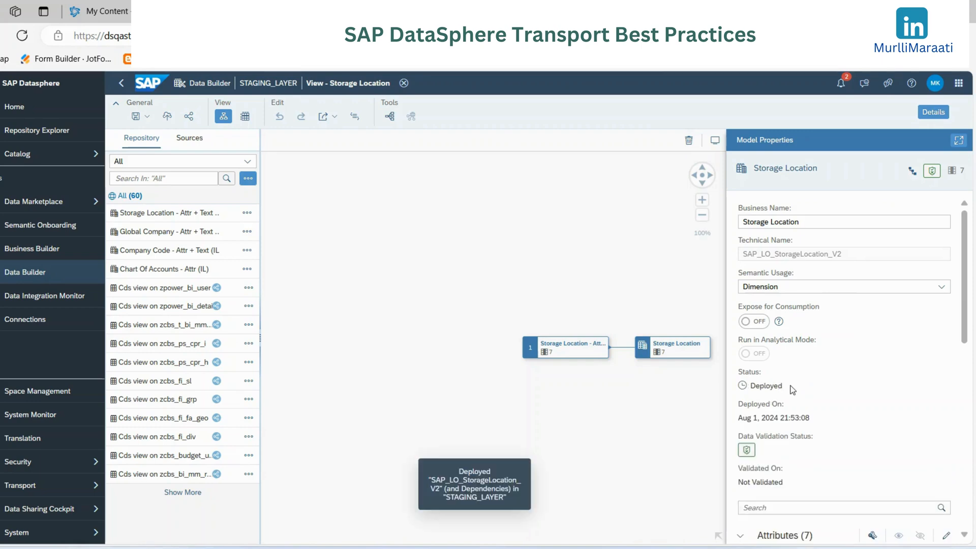
- Preview the data of the Storage Location output node and return to the STAGING_LAYER object overview
left_click(676, 347)
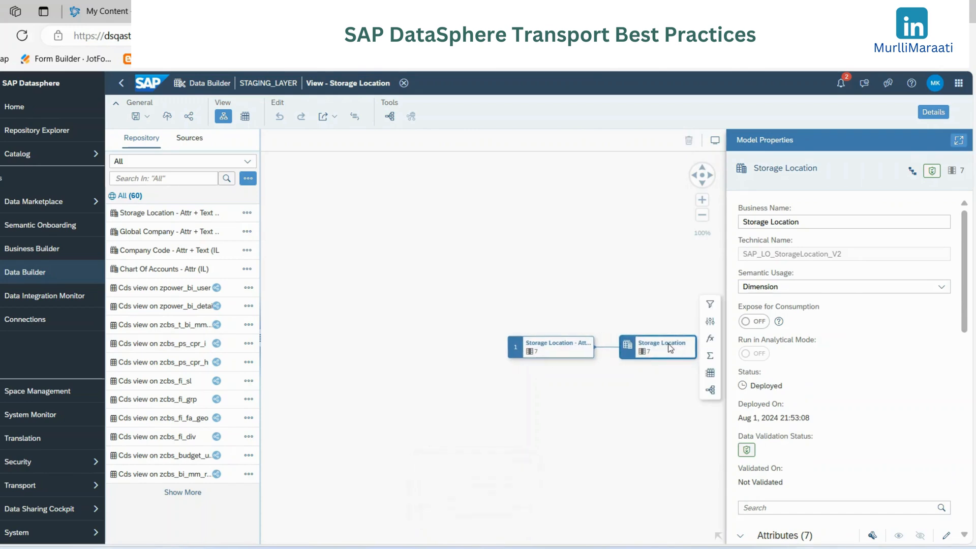
left_click(711, 375)
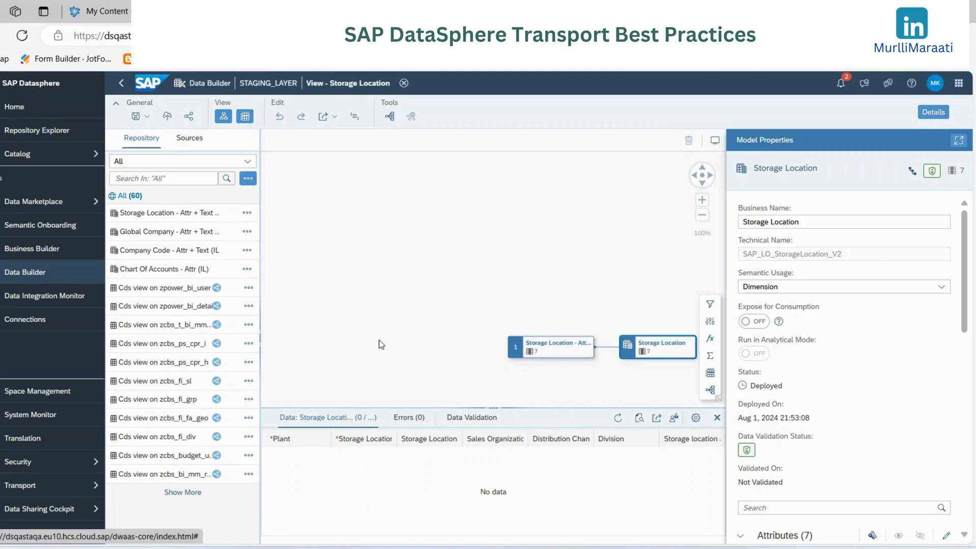
left_click(265, 83)
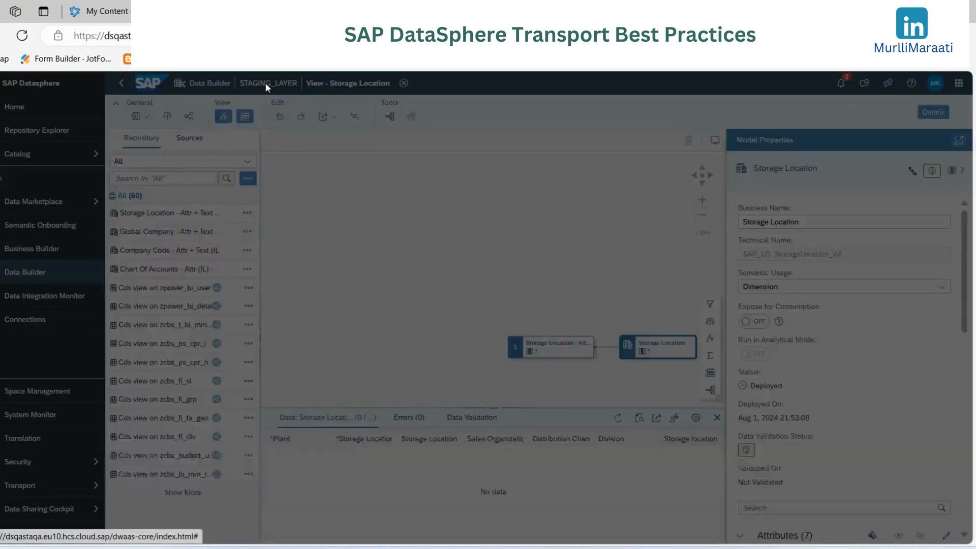